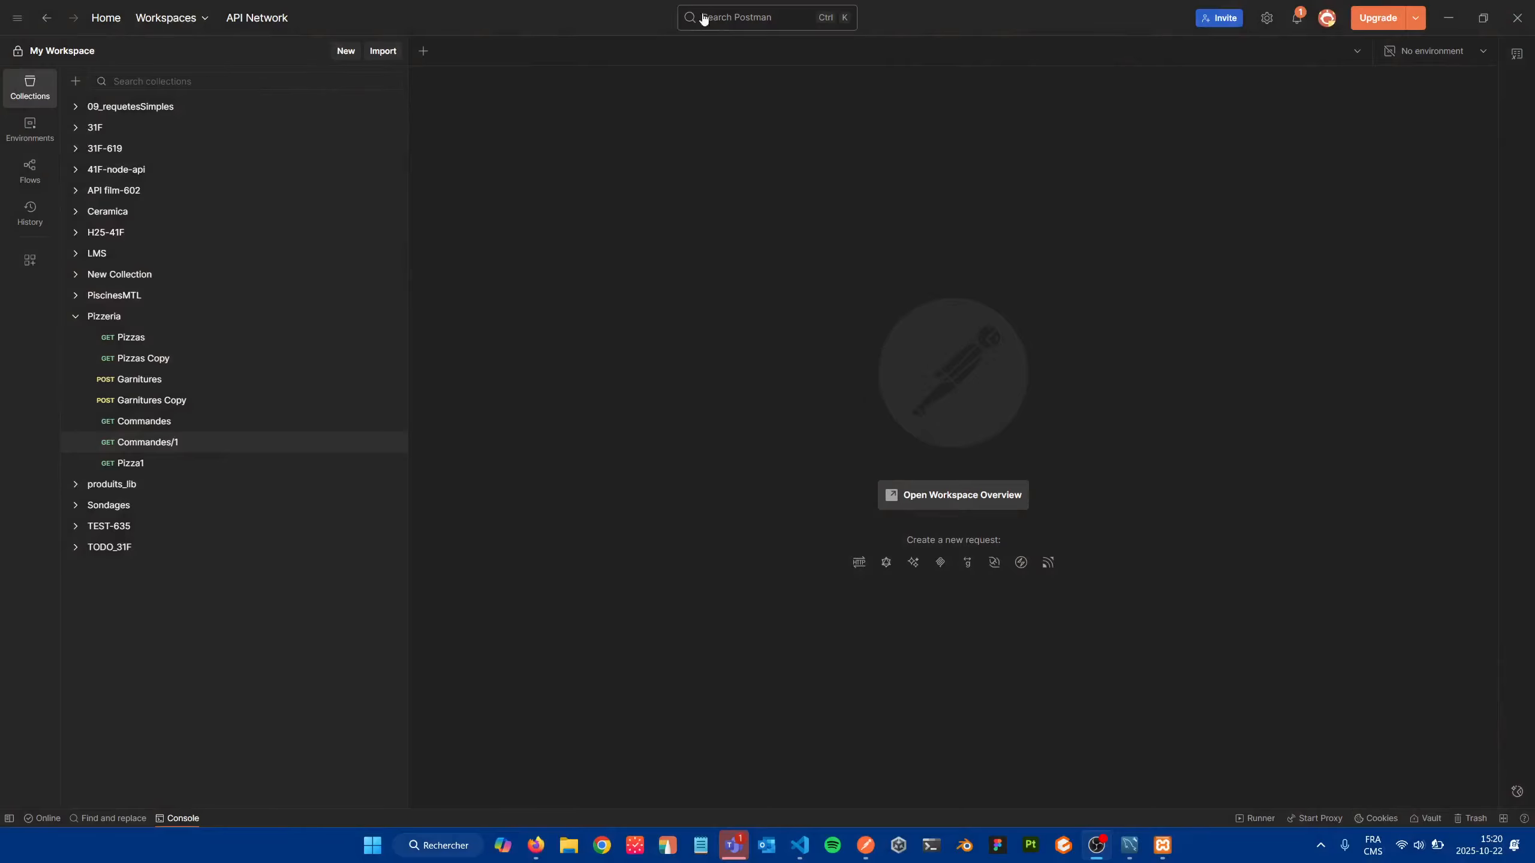
Collapse the Pizzeria collection and create a new HTTP request.
{"action": "left_click", "coordinate": [75, 316]}
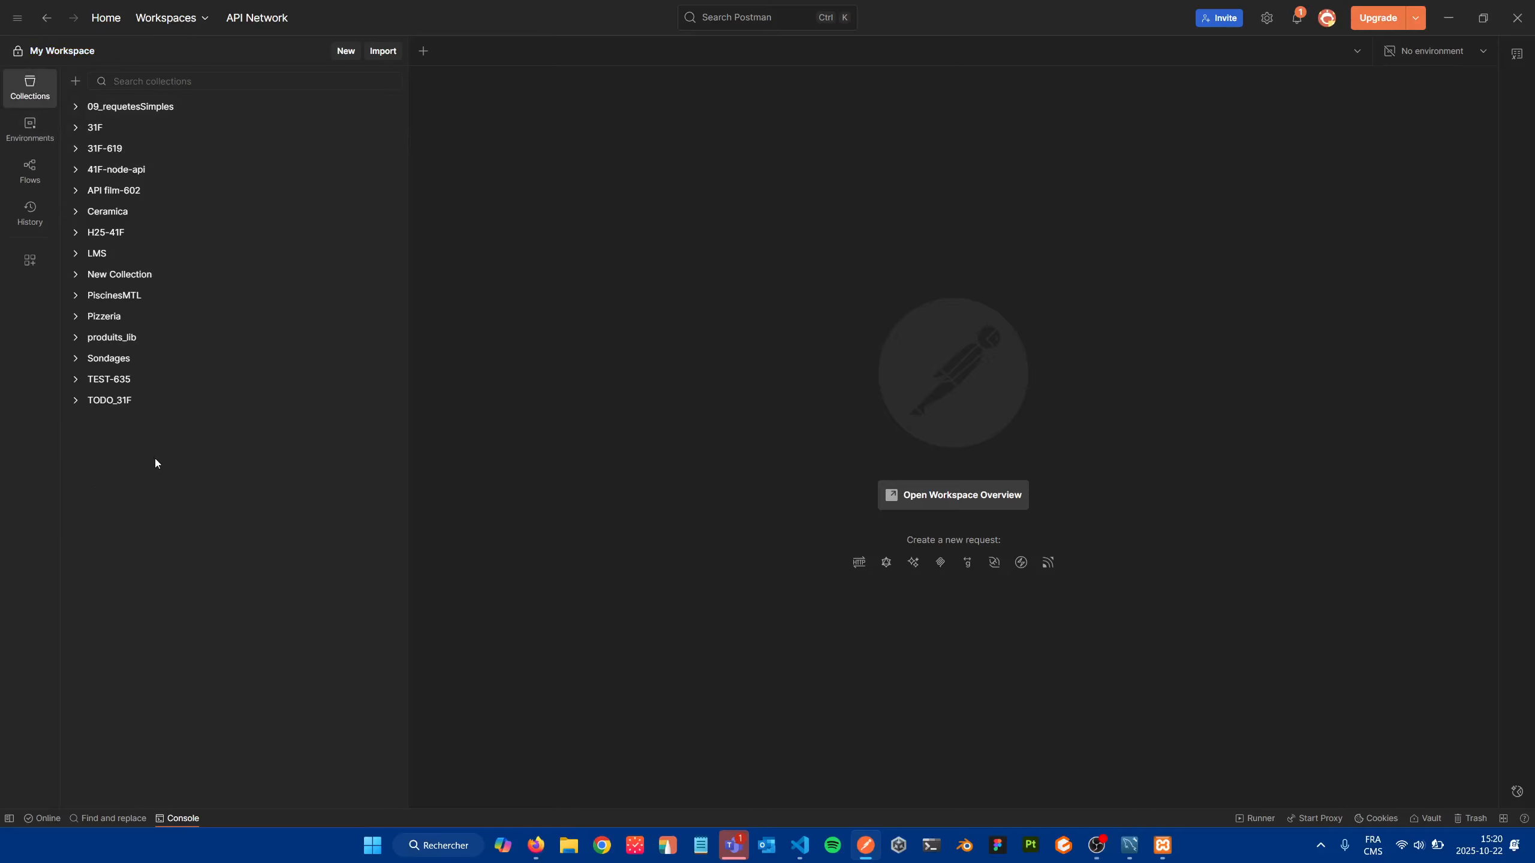
{"action": "left_click", "coordinate": [346, 52]}
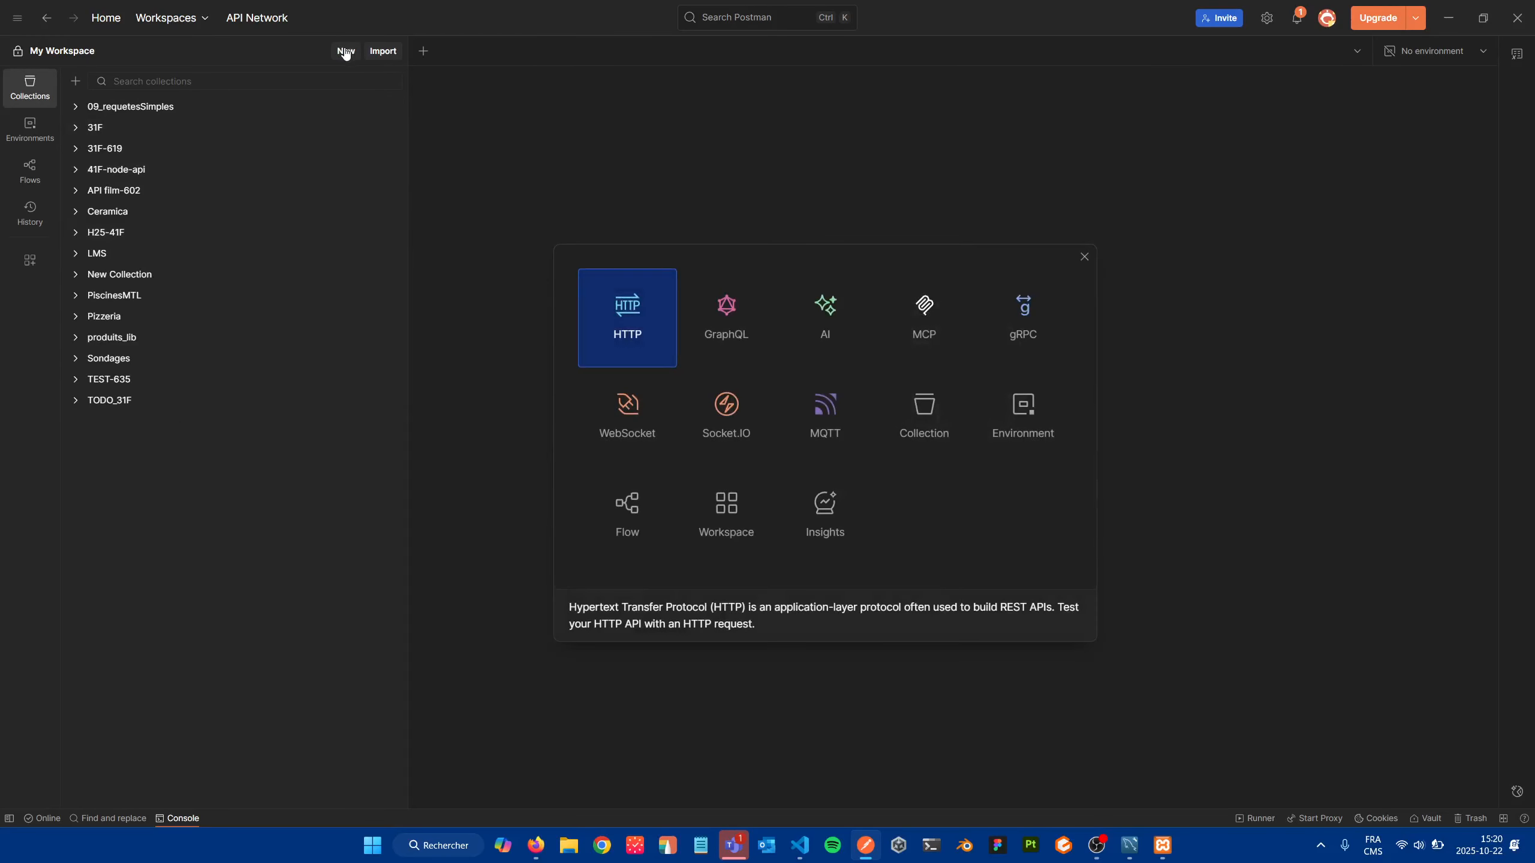
{"action": "left_click", "coordinate": [640, 319]}
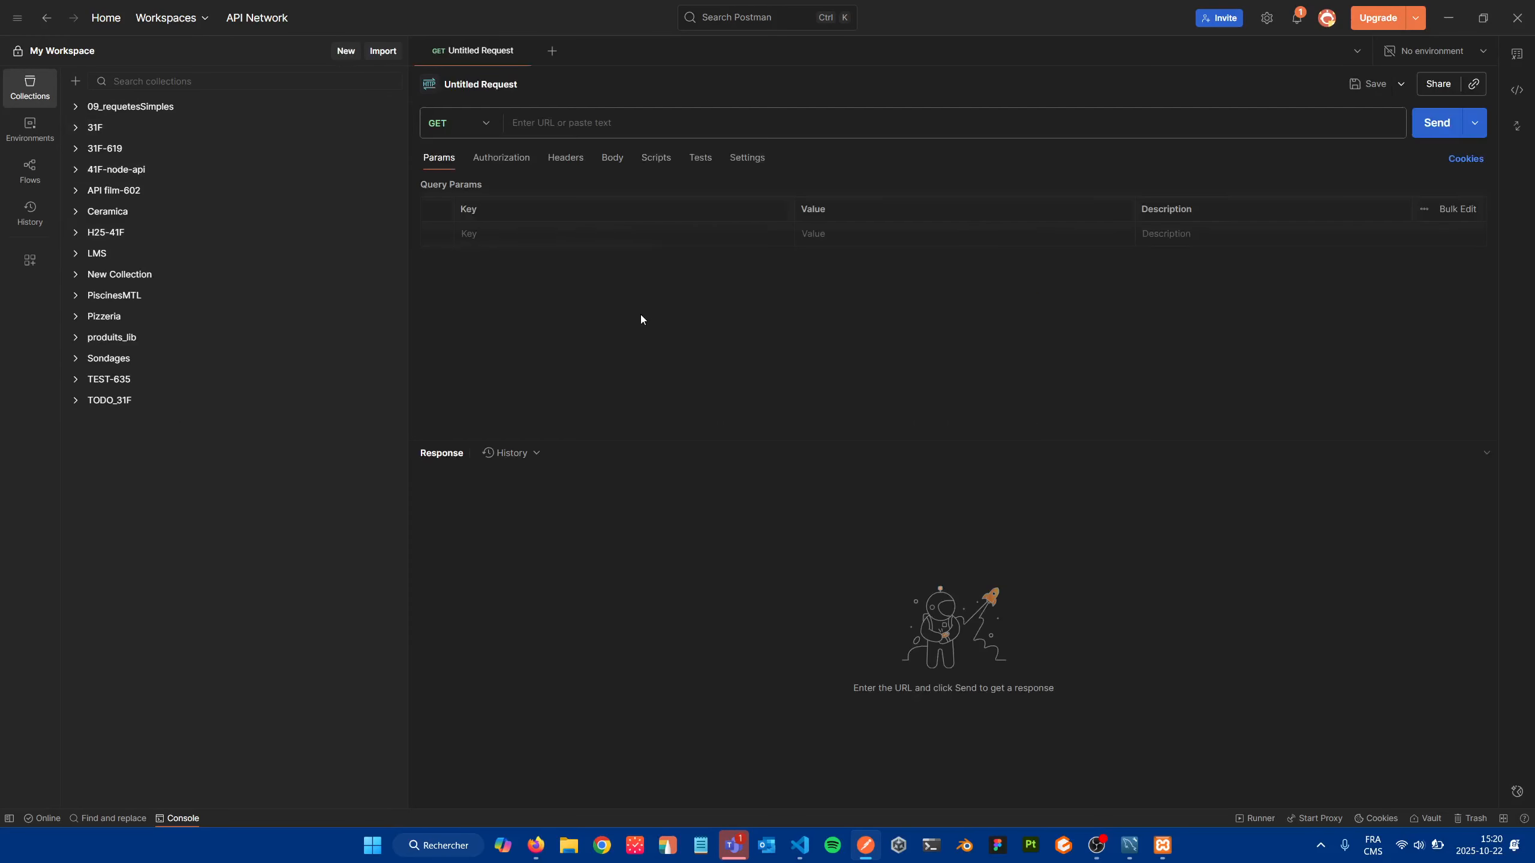
Check the port Apache runs on in the XAMPP Control Panel, and return to the empty request in Postman.
{"action": "left_click", "coordinate": [556, 126]}
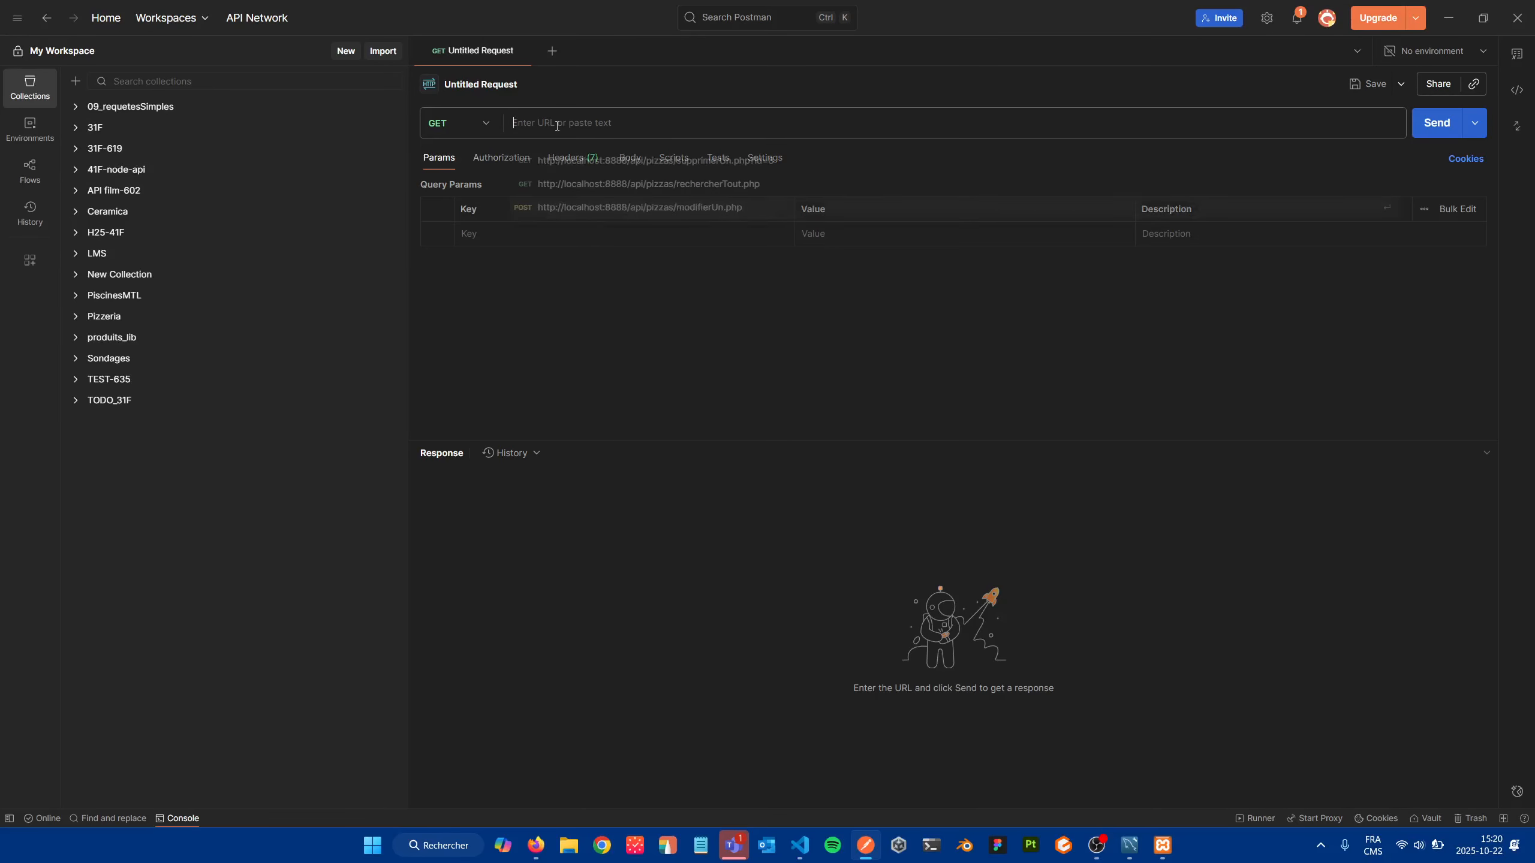
{"action": "left_click", "coordinate": [1163, 847]}
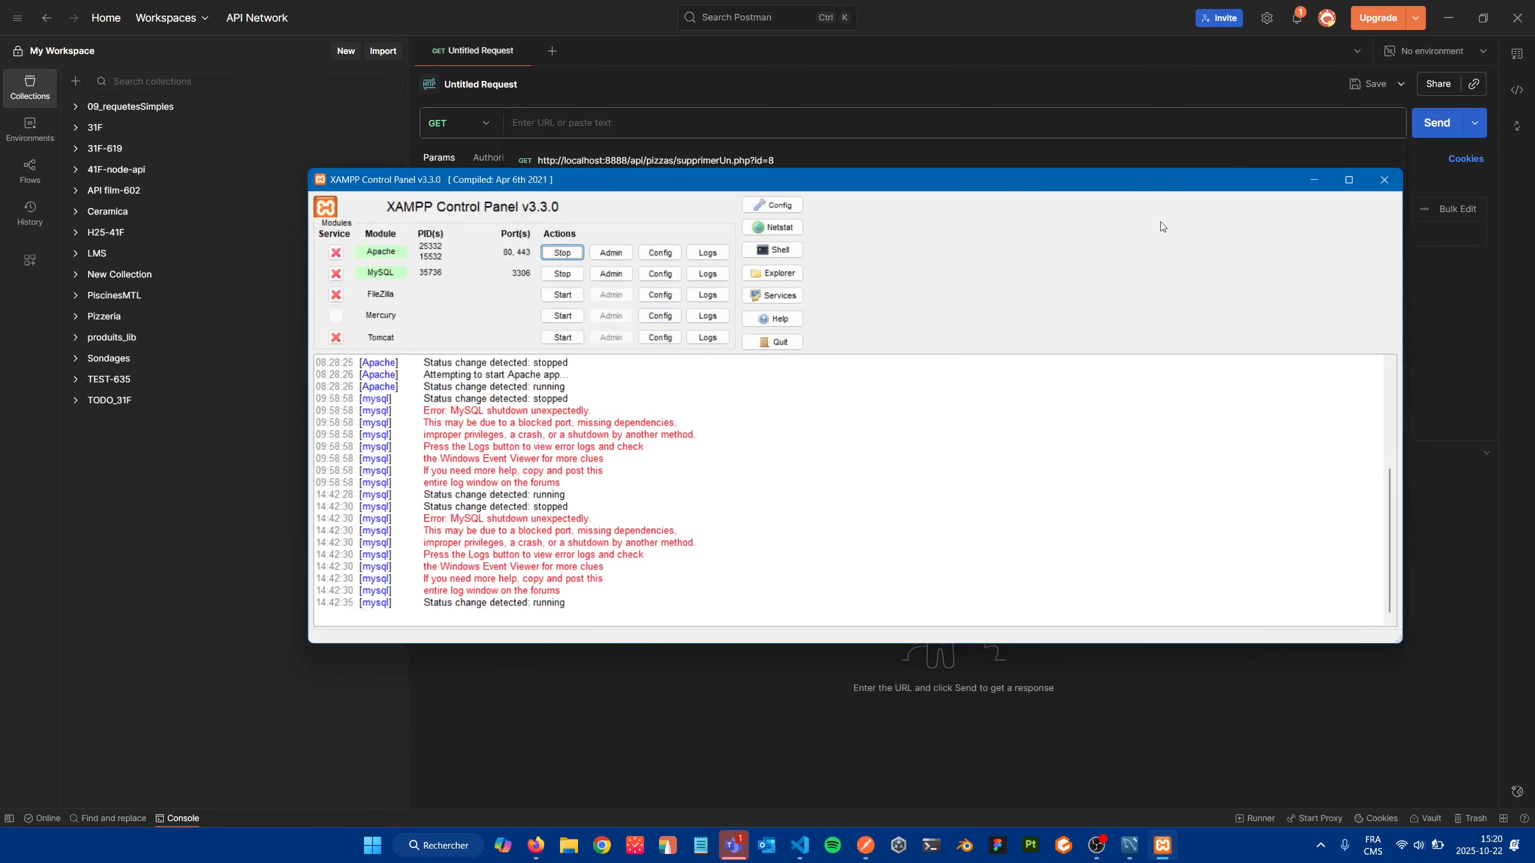
{"action": "left_click", "coordinate": [1314, 179]}
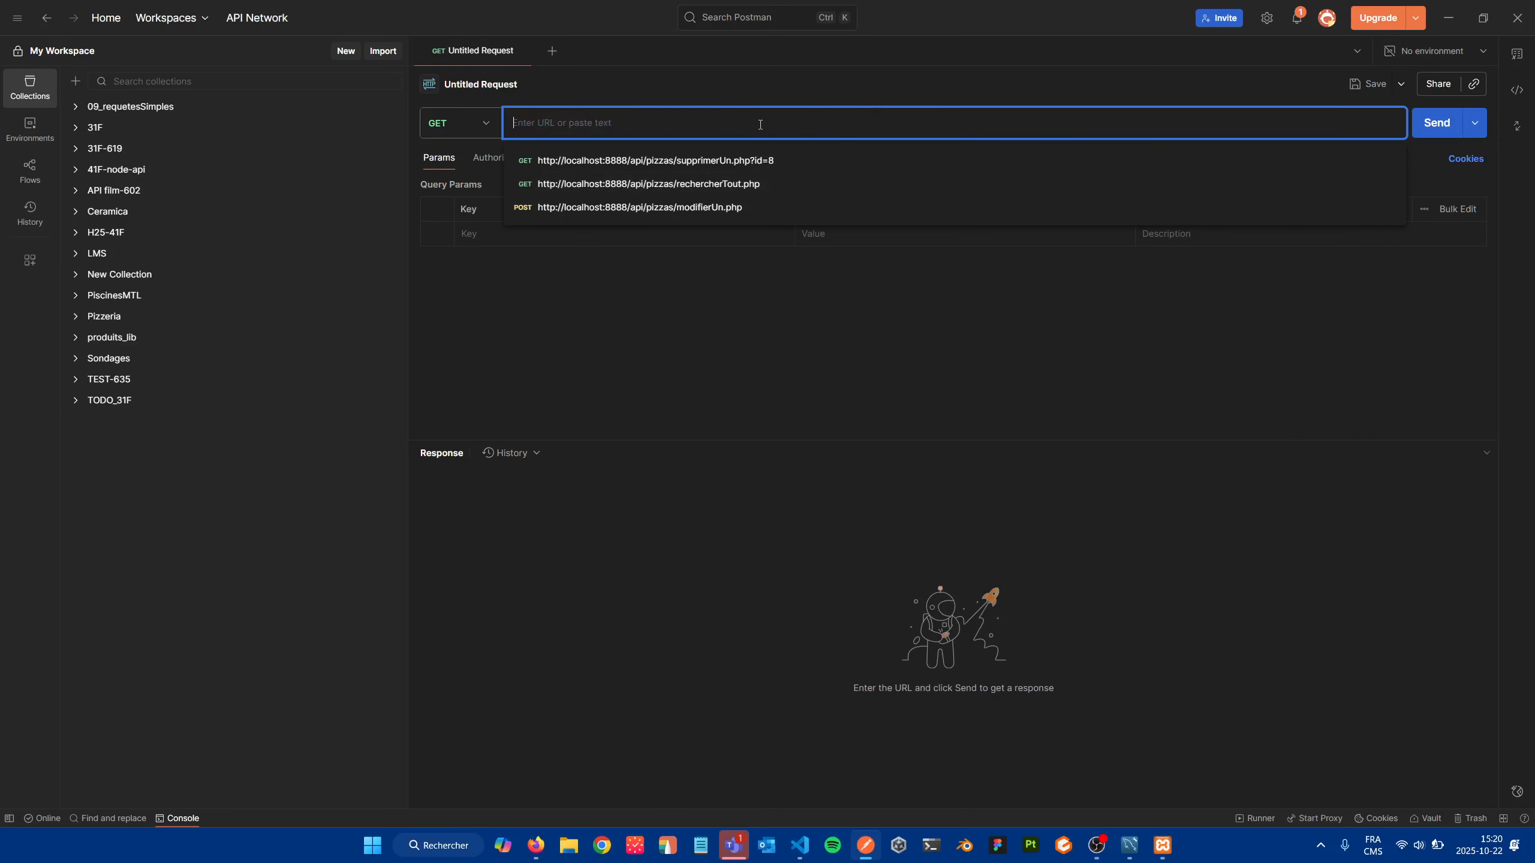
{"action": "type", "text": "htp"}
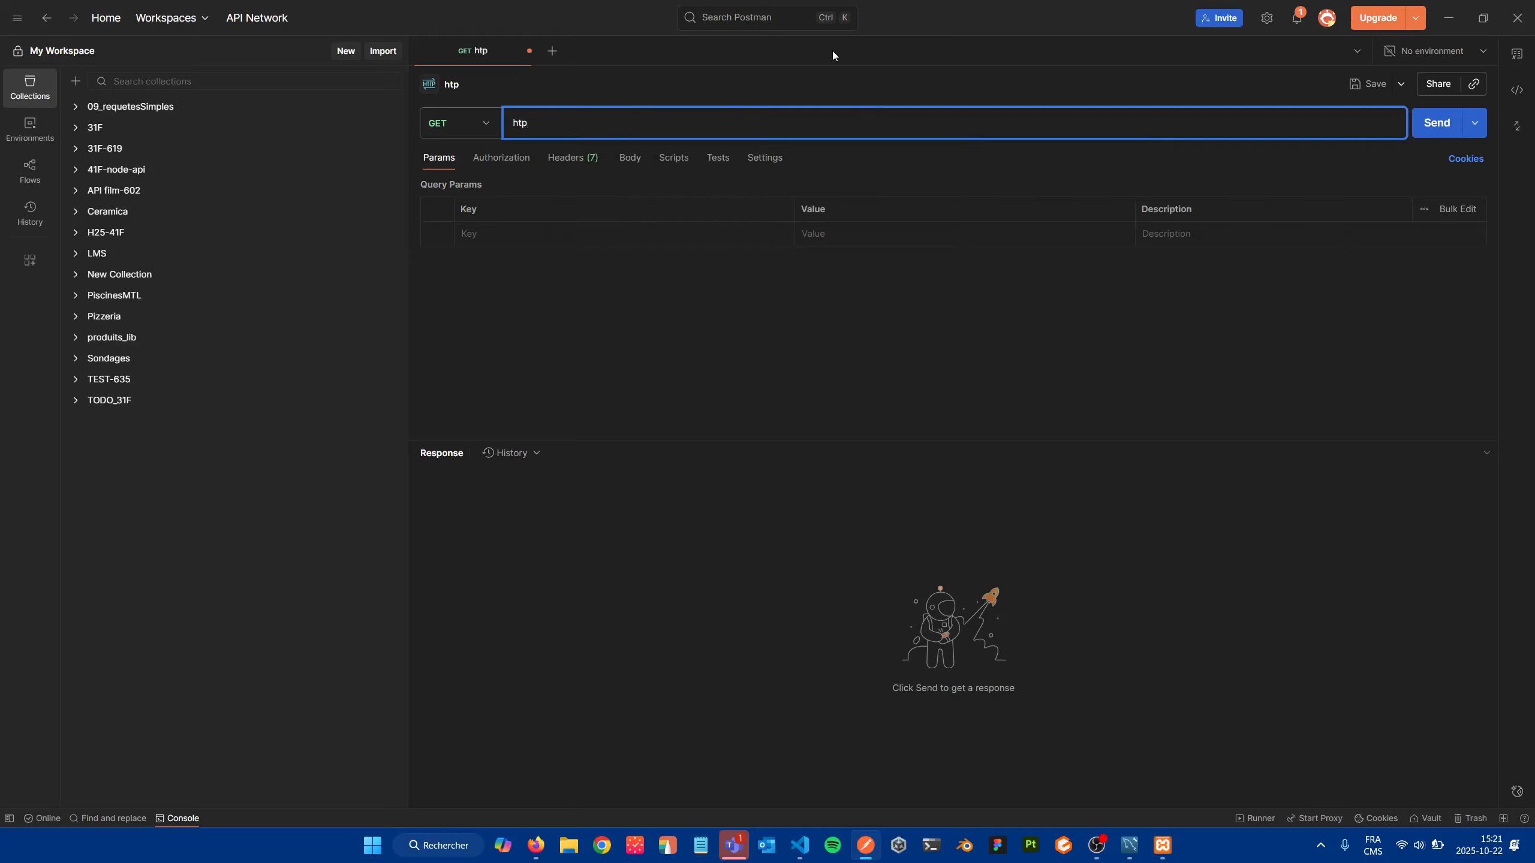
{"action": "key", "text": "BackSpace"}
{"action": "type", "text": "tp"}
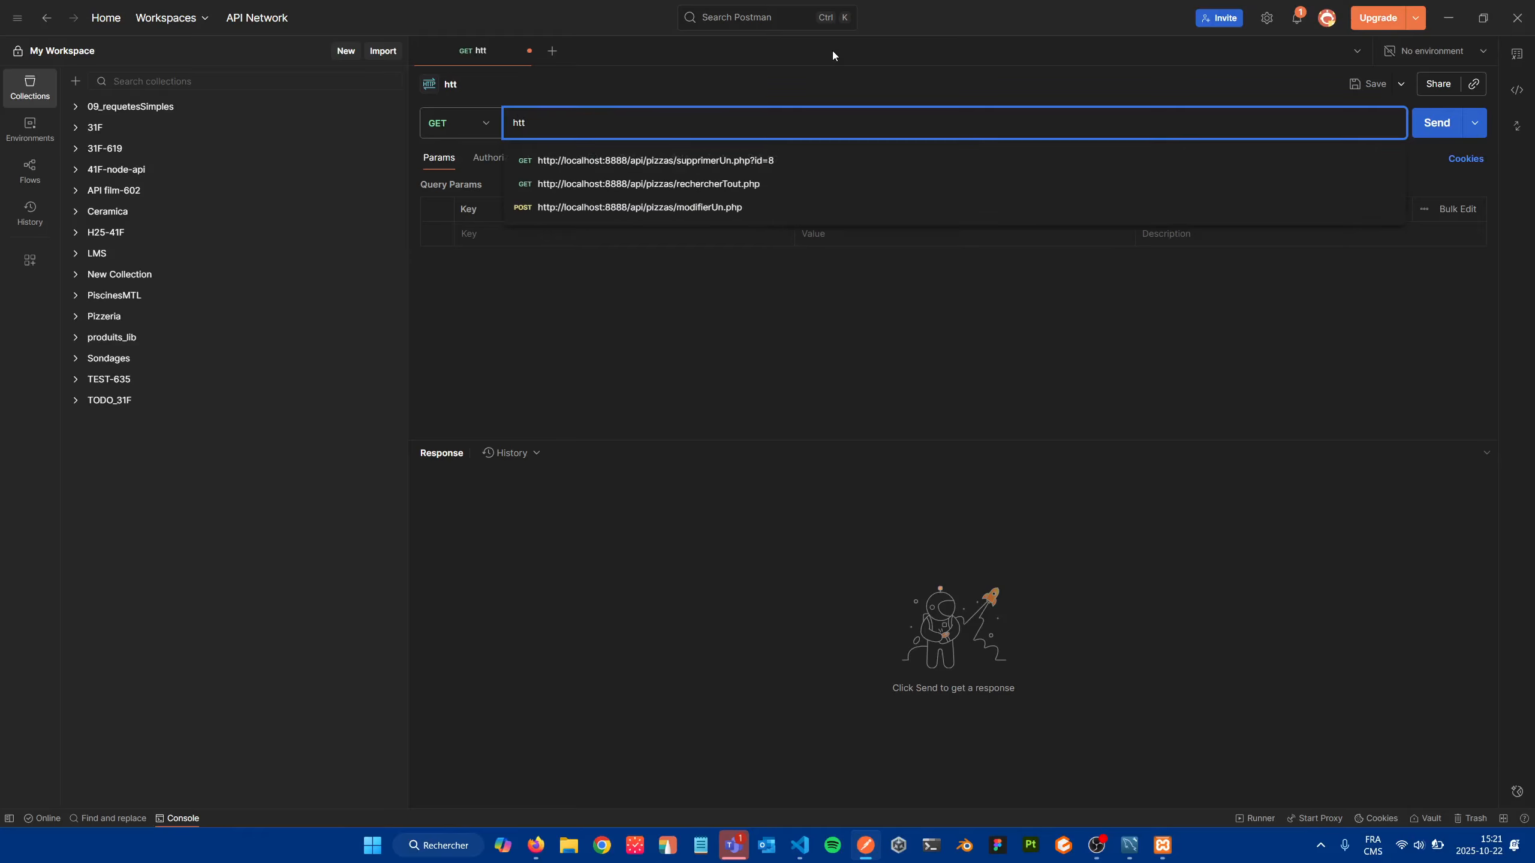
{"action": "type", "text": "://localh"}
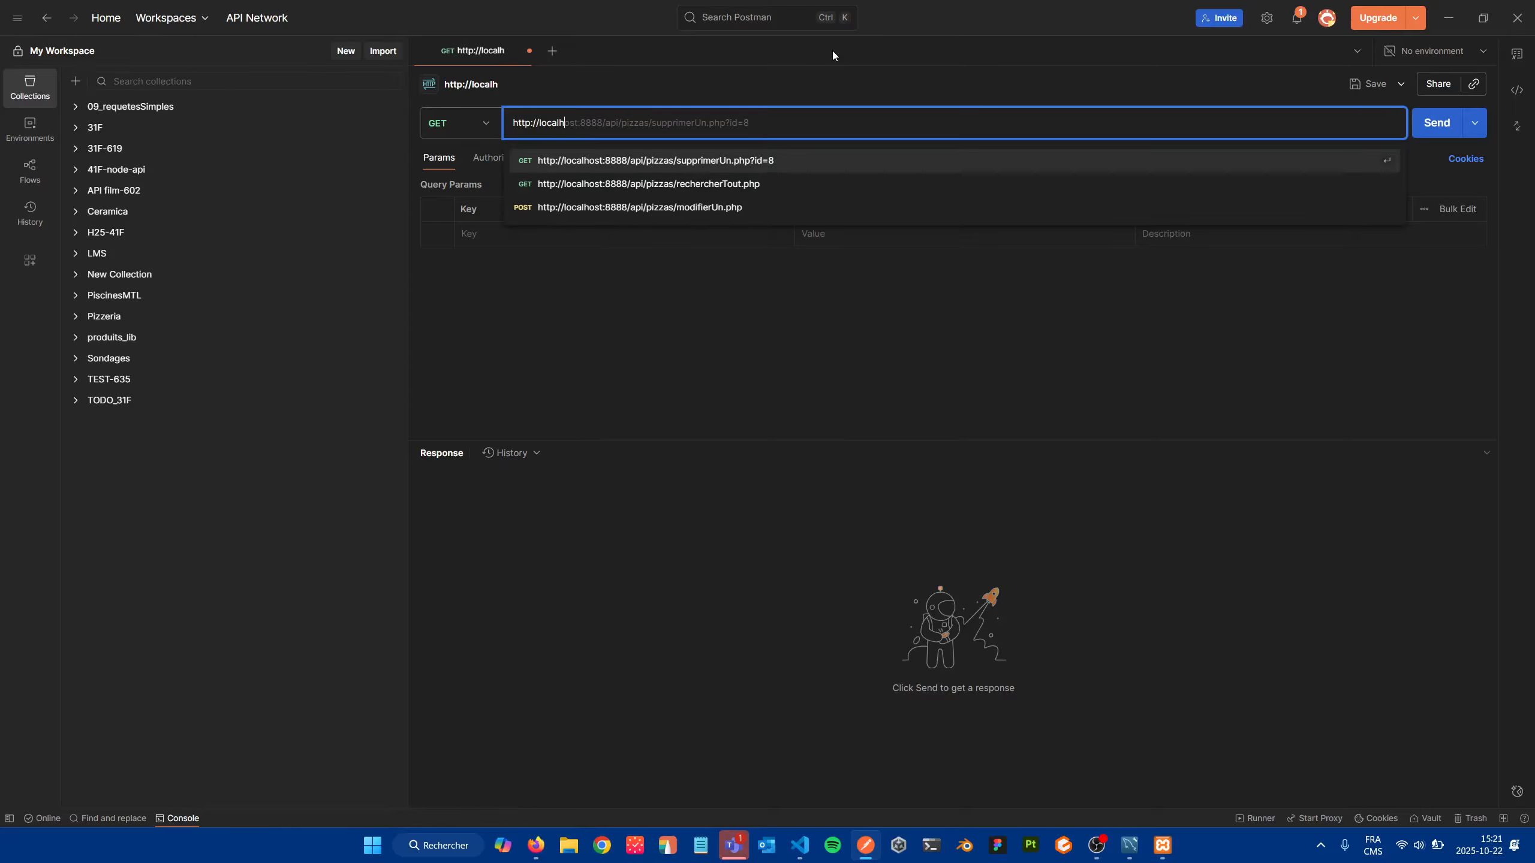
{"action": "type", "text": "ost:80"}
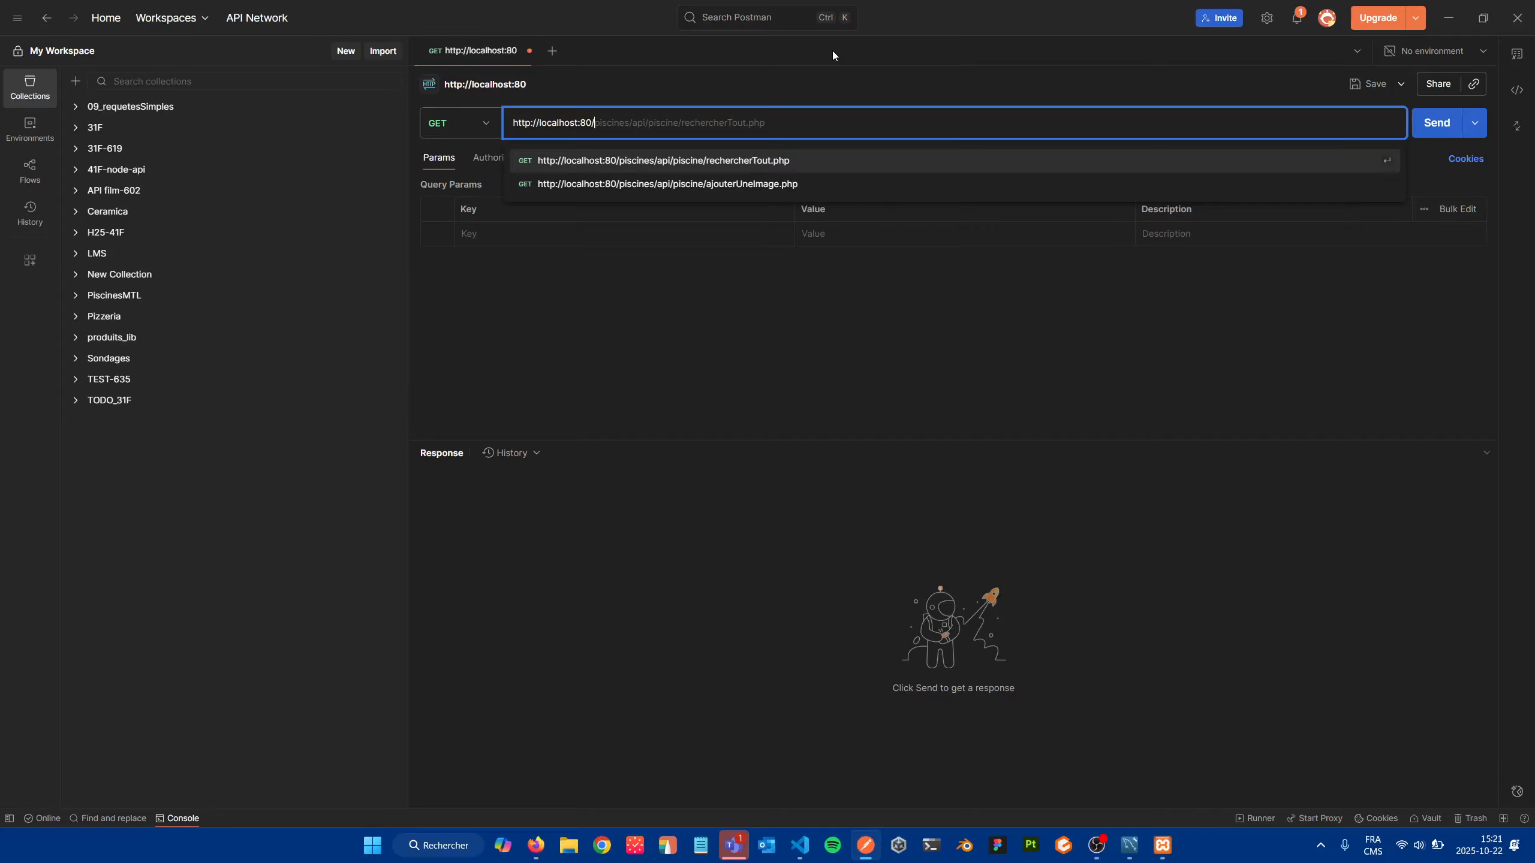
{"action": "type", "text": "/"}
{"action": "type", "text": "a"}
{"action": "type", "text": "pi"}
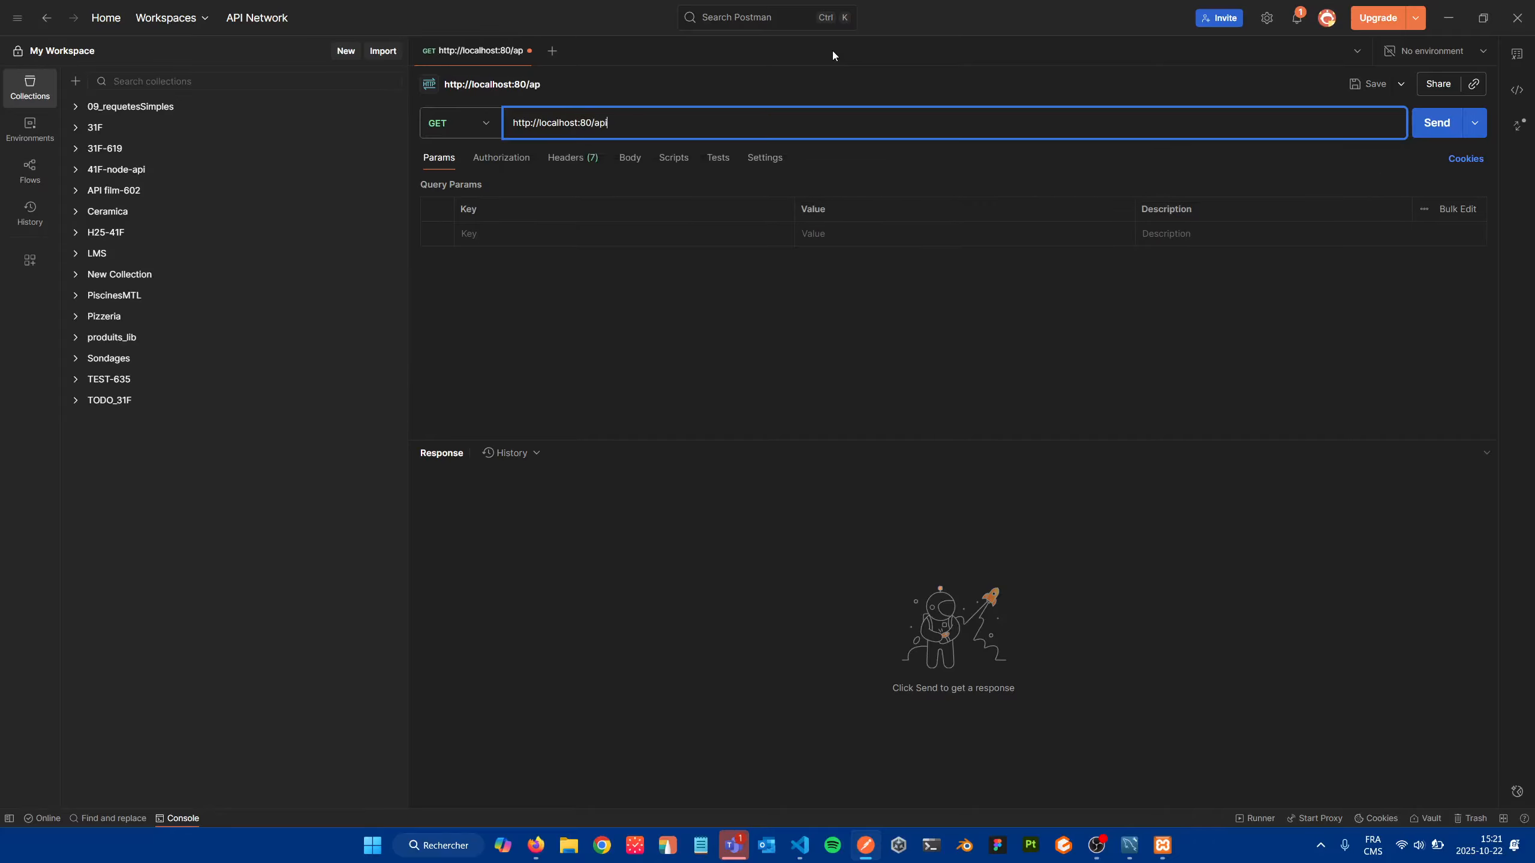
{"action": "type", "text": "/services"}
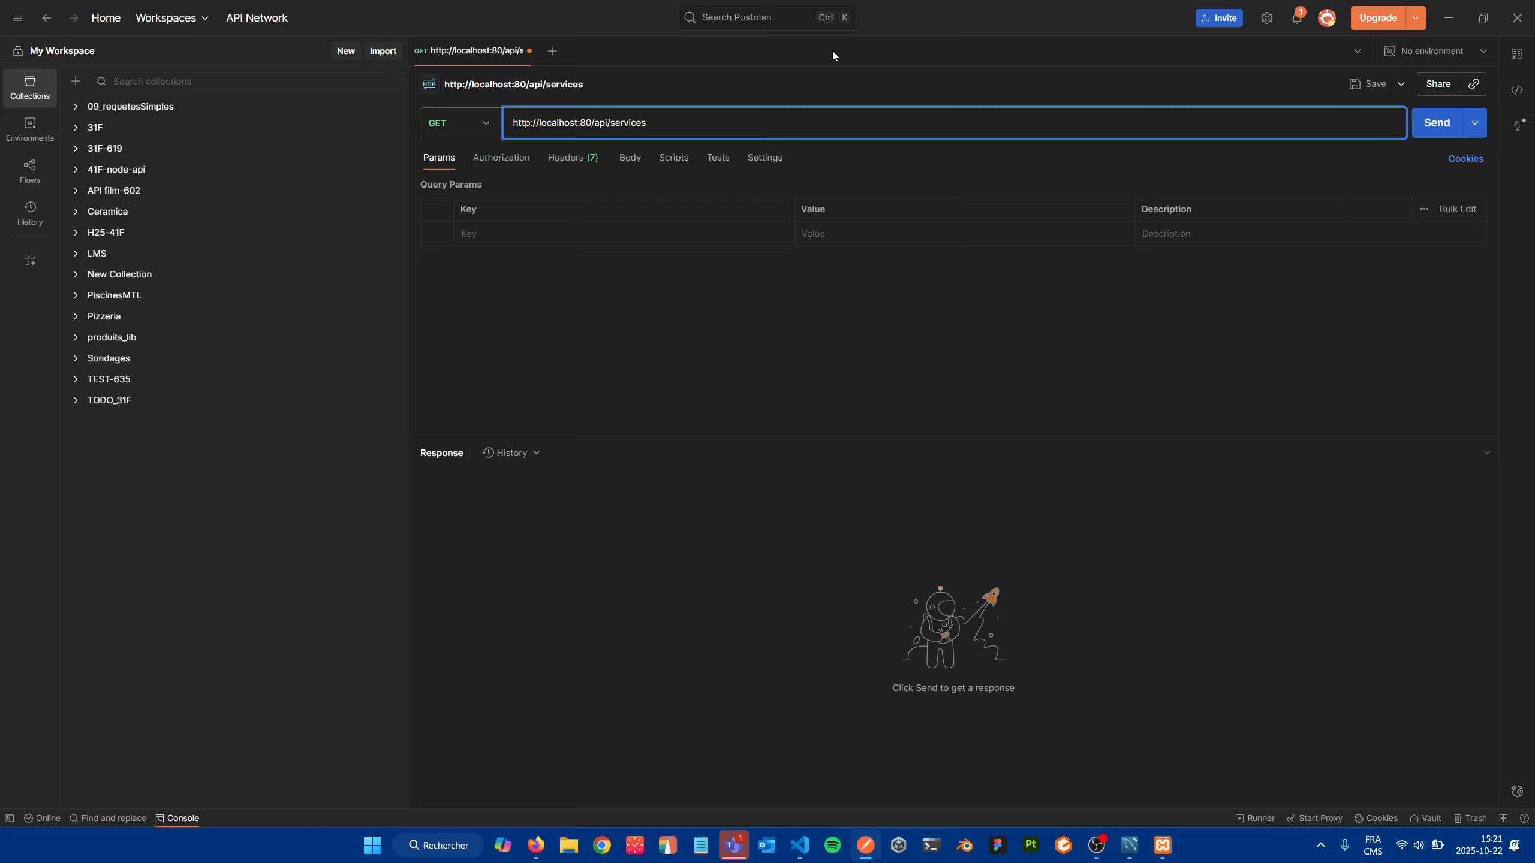
{"action": "type", "text": "/RechercherTout.php"}
{"action": "key", "text": "Return"}
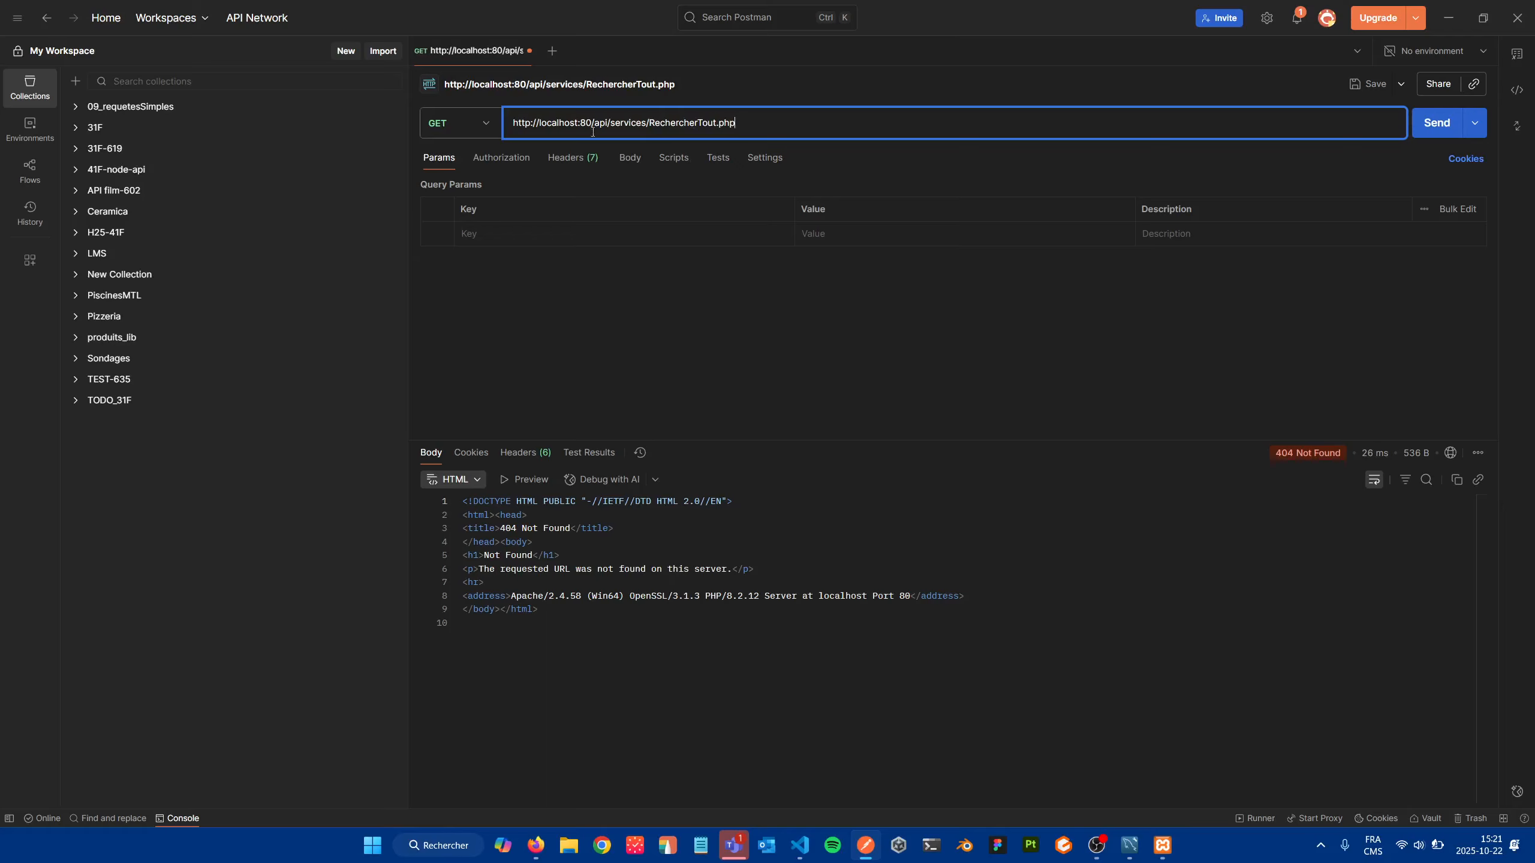
Switch to the VS Code project to check its root folder name and the script's path, and return to Postman.
{"action": "left_click", "coordinate": [642, 281]}
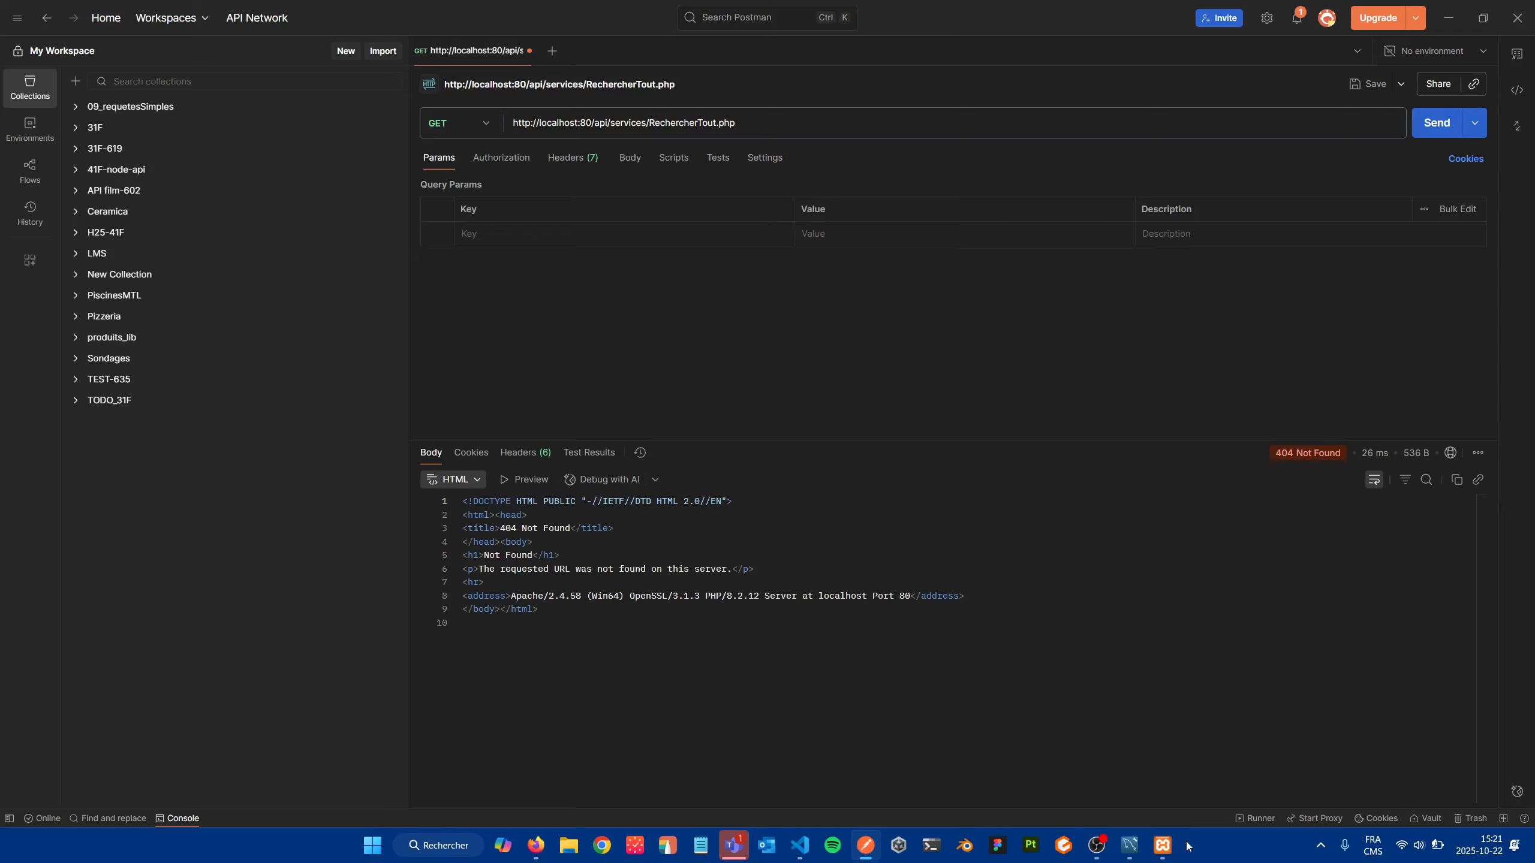
{"action": "mouse_move", "coordinate": [1163, 860]}
{"action": "mouse_move", "coordinate": [798, 847]}
{"action": "mouse_move", "coordinate": [780, 780]}
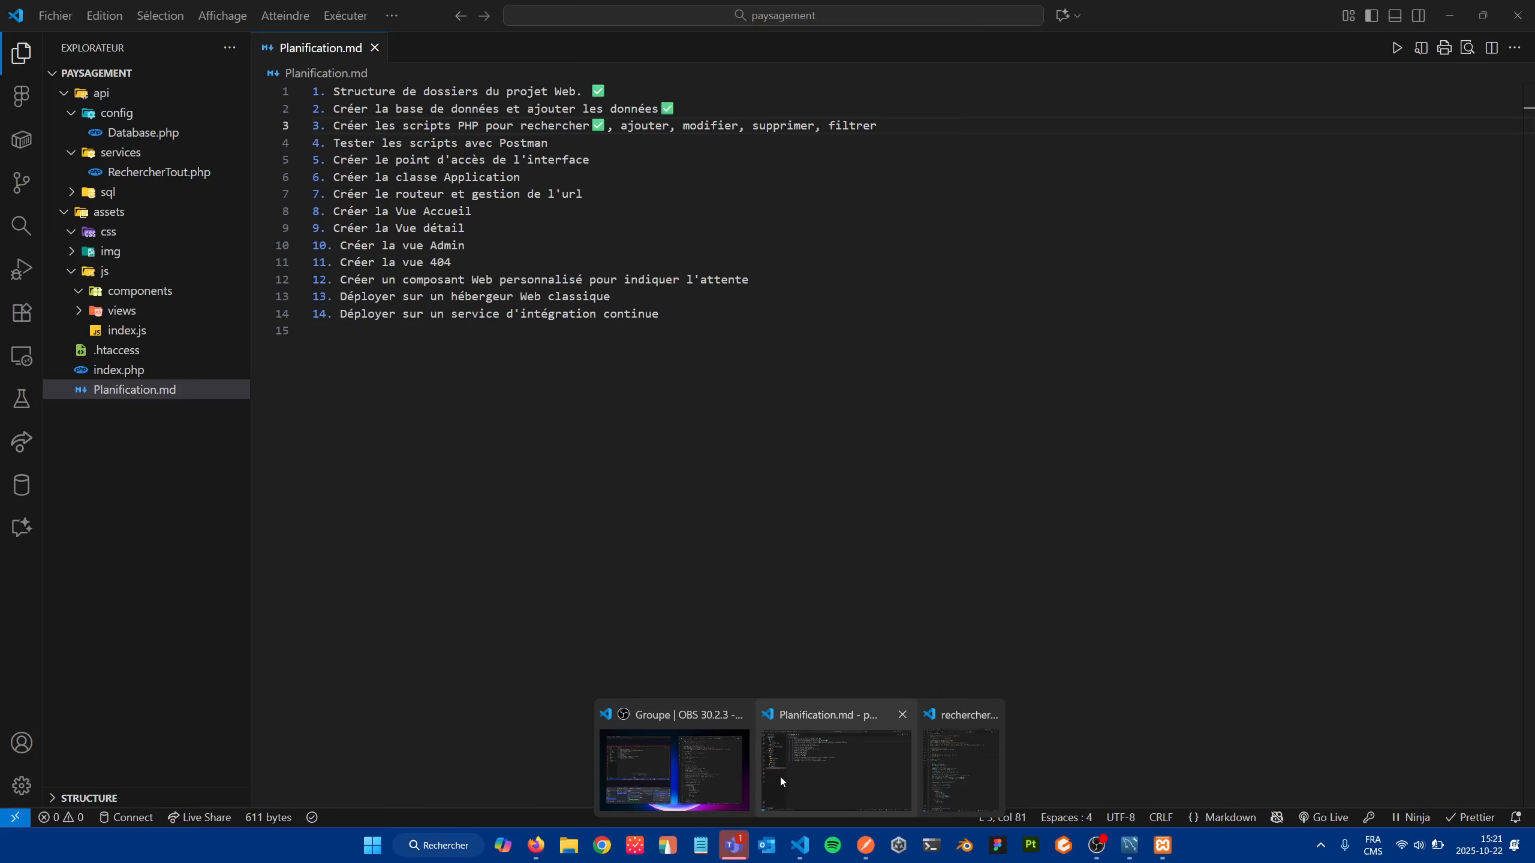
{"action": "left_click", "coordinate": [830, 788]}
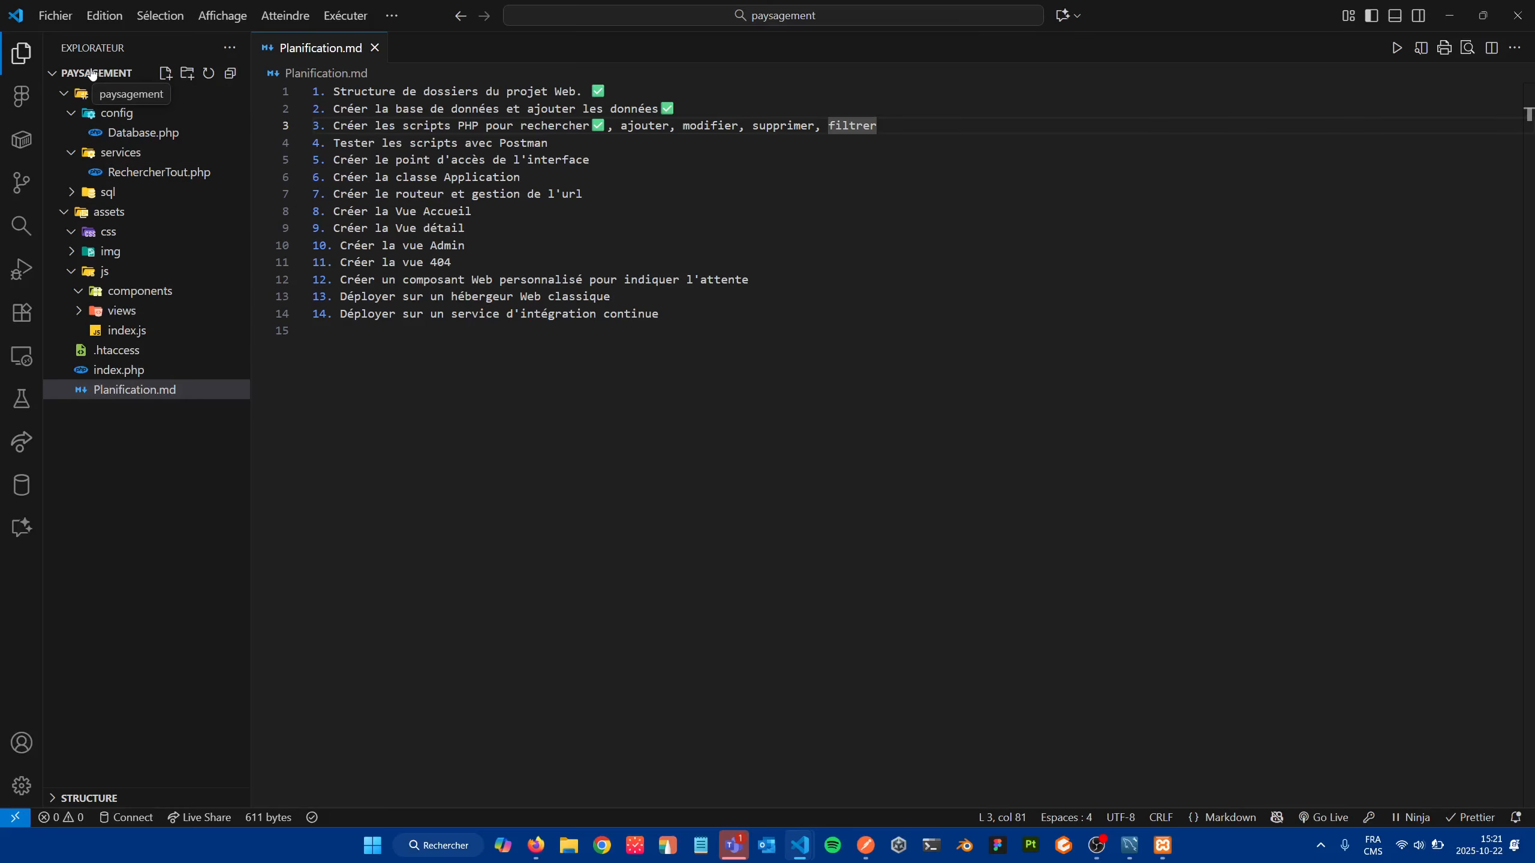
{"action": "left_click", "coordinate": [1444, 12]}
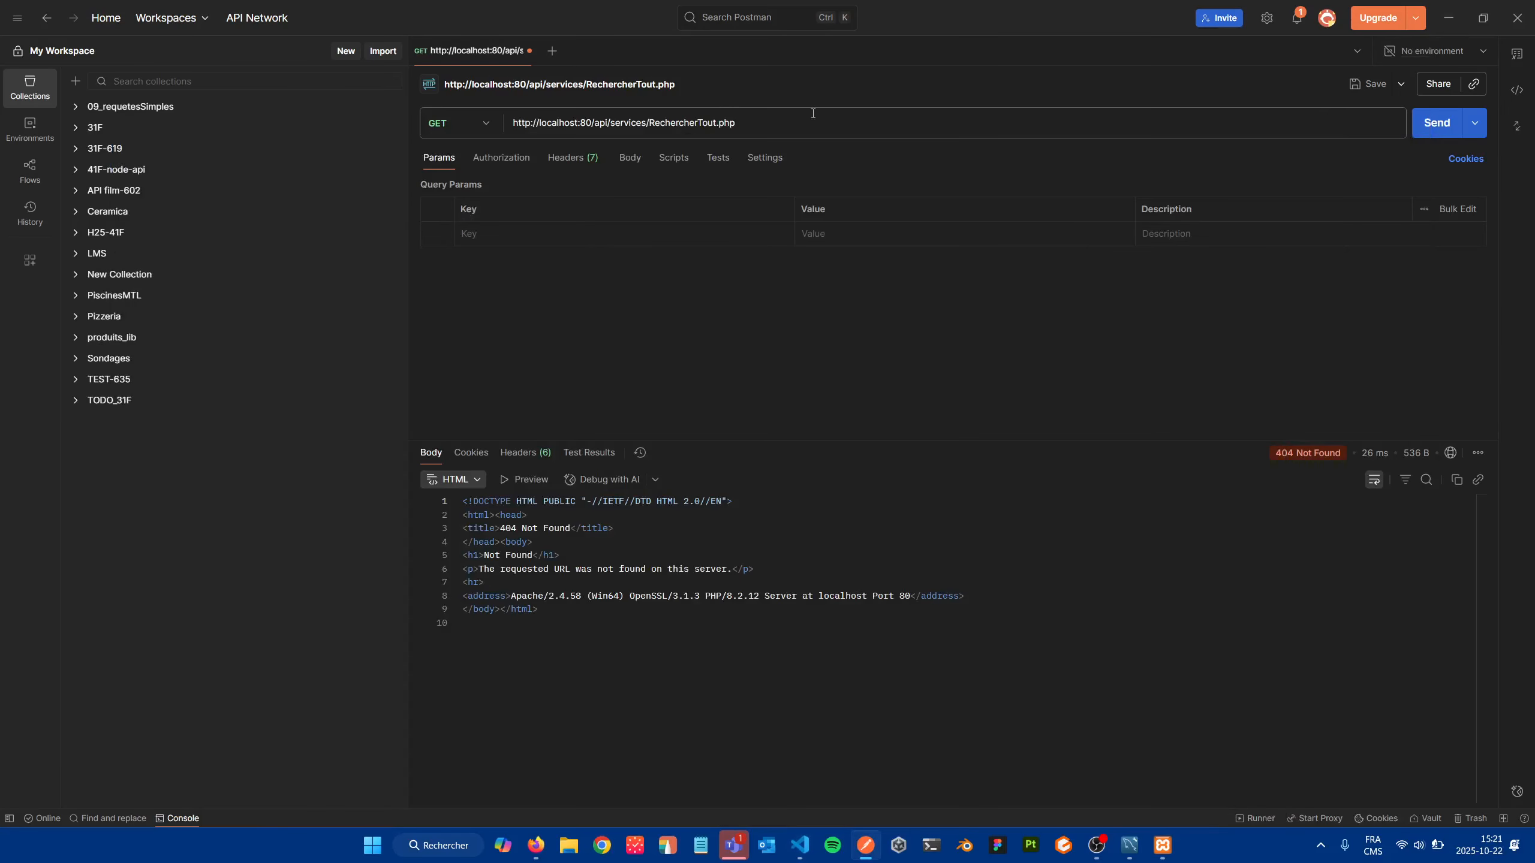
Insert paysagement/ before api in the request URL and send the request again.
{"action": "left_click", "coordinate": [594, 123]}
{"action": "type", "text": "paysagement/"}
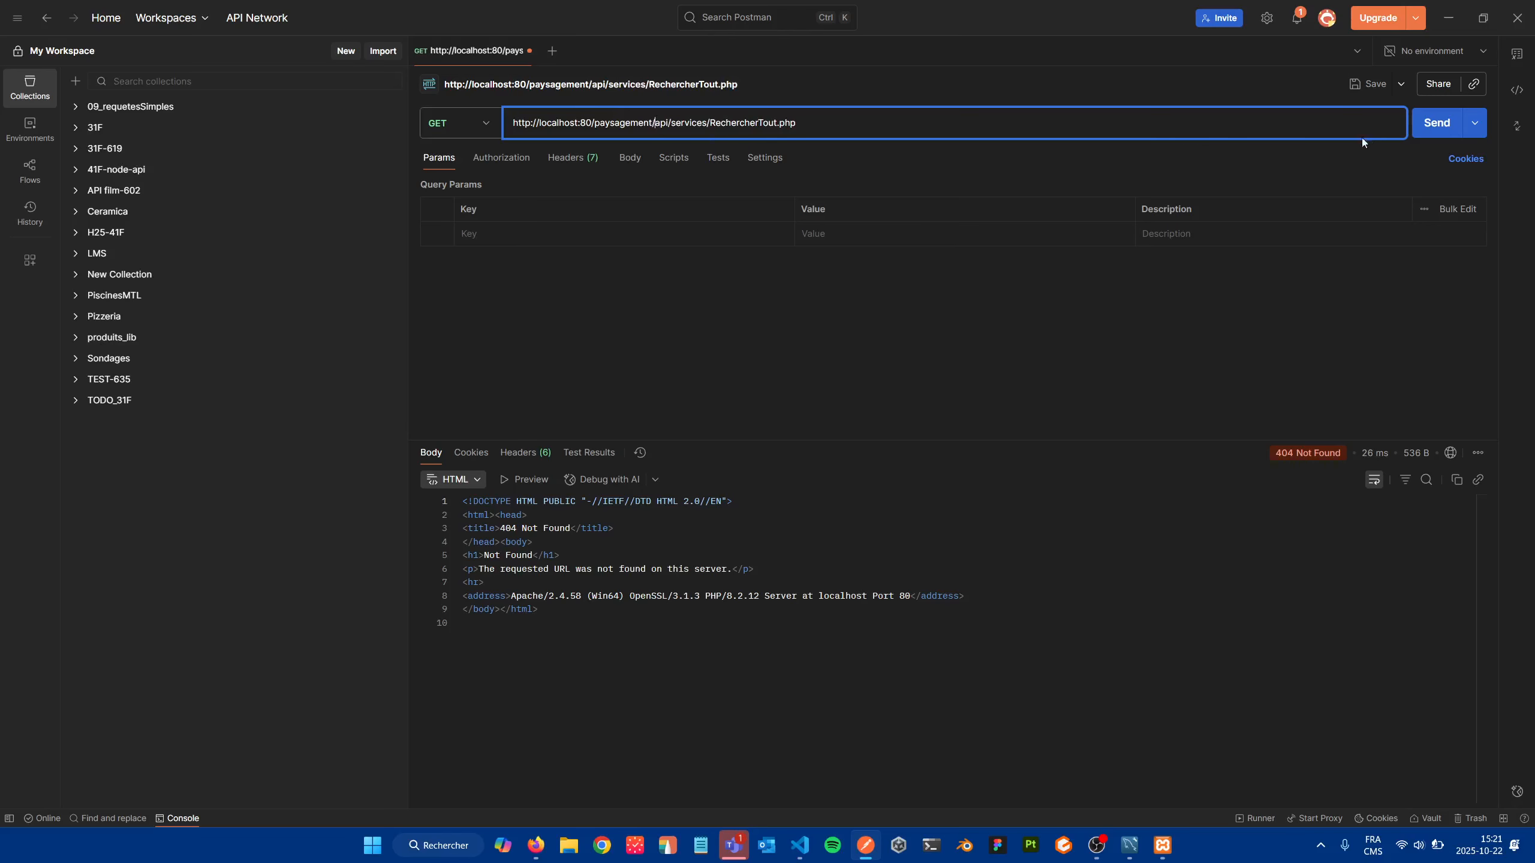
{"action": "left_click", "coordinate": [1436, 123]}
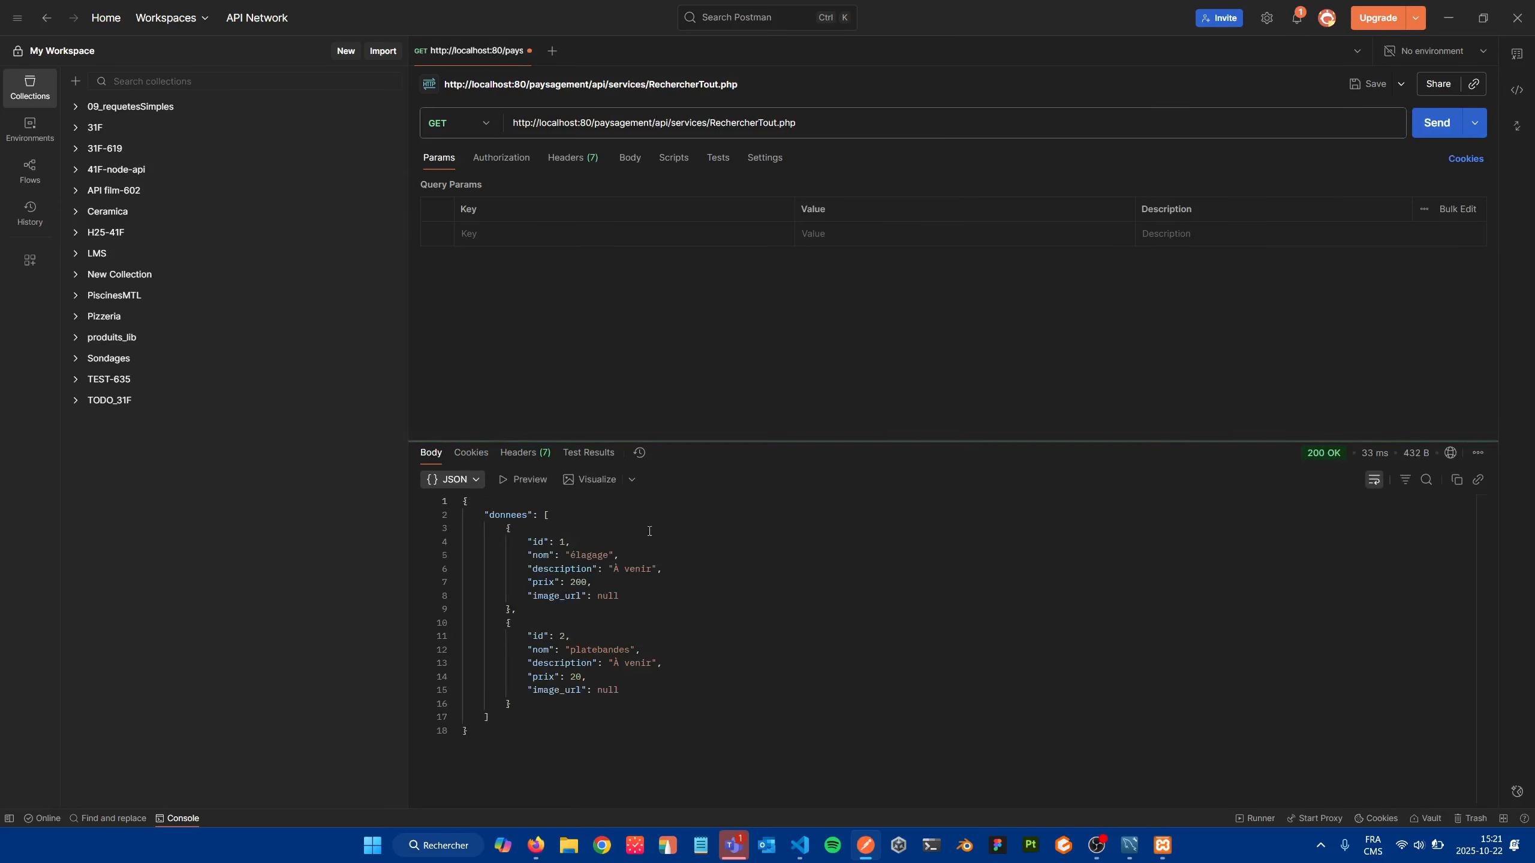
Start saving the RechercherTout.php request.
{"action": "triple_click", "coordinate": [797, 121]}
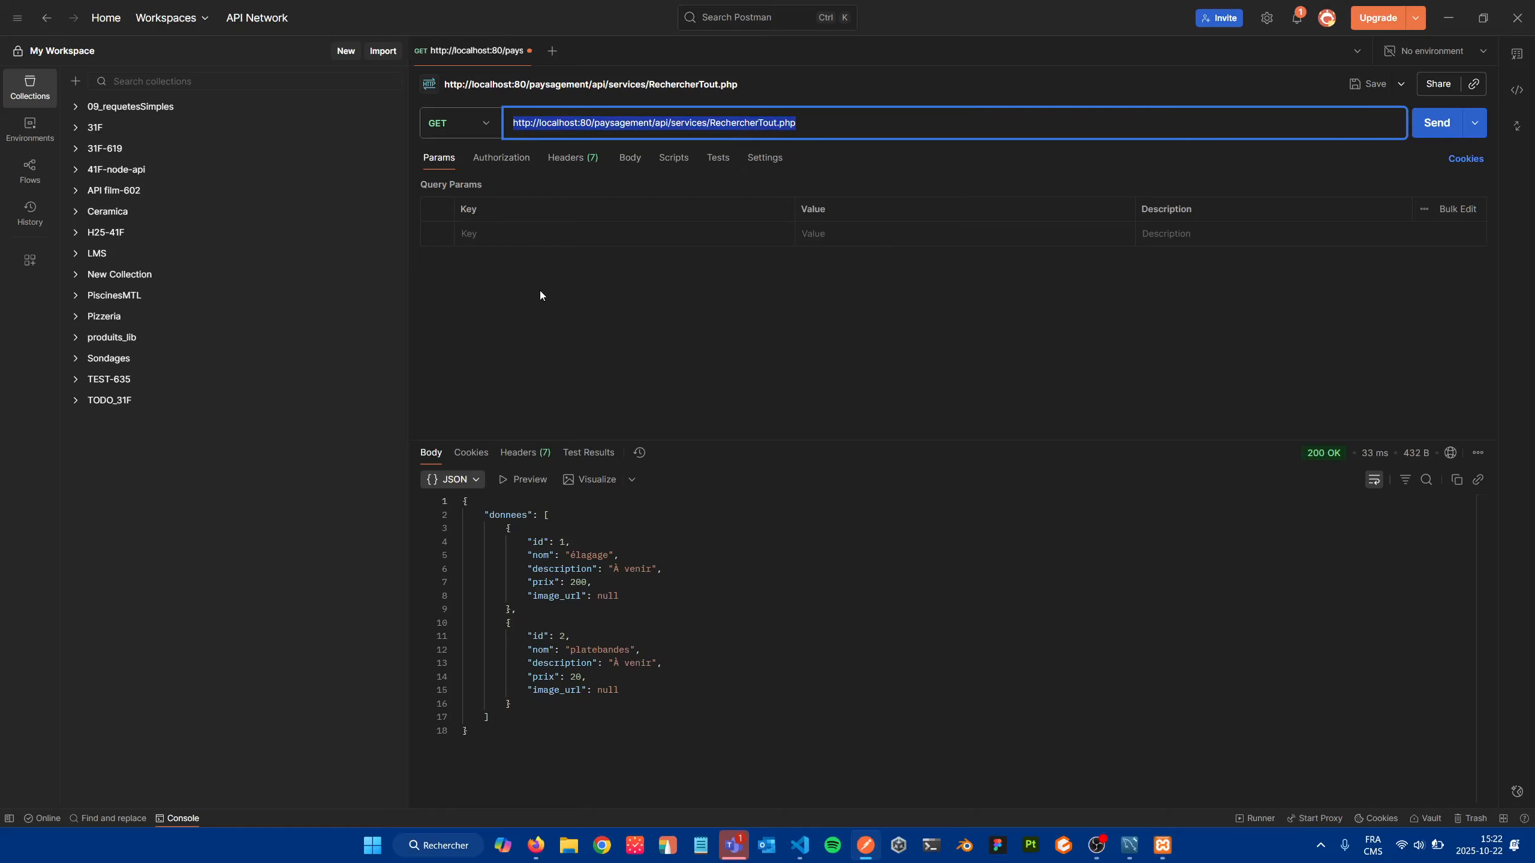
{"action": "key", "text": "ctrl+s"}
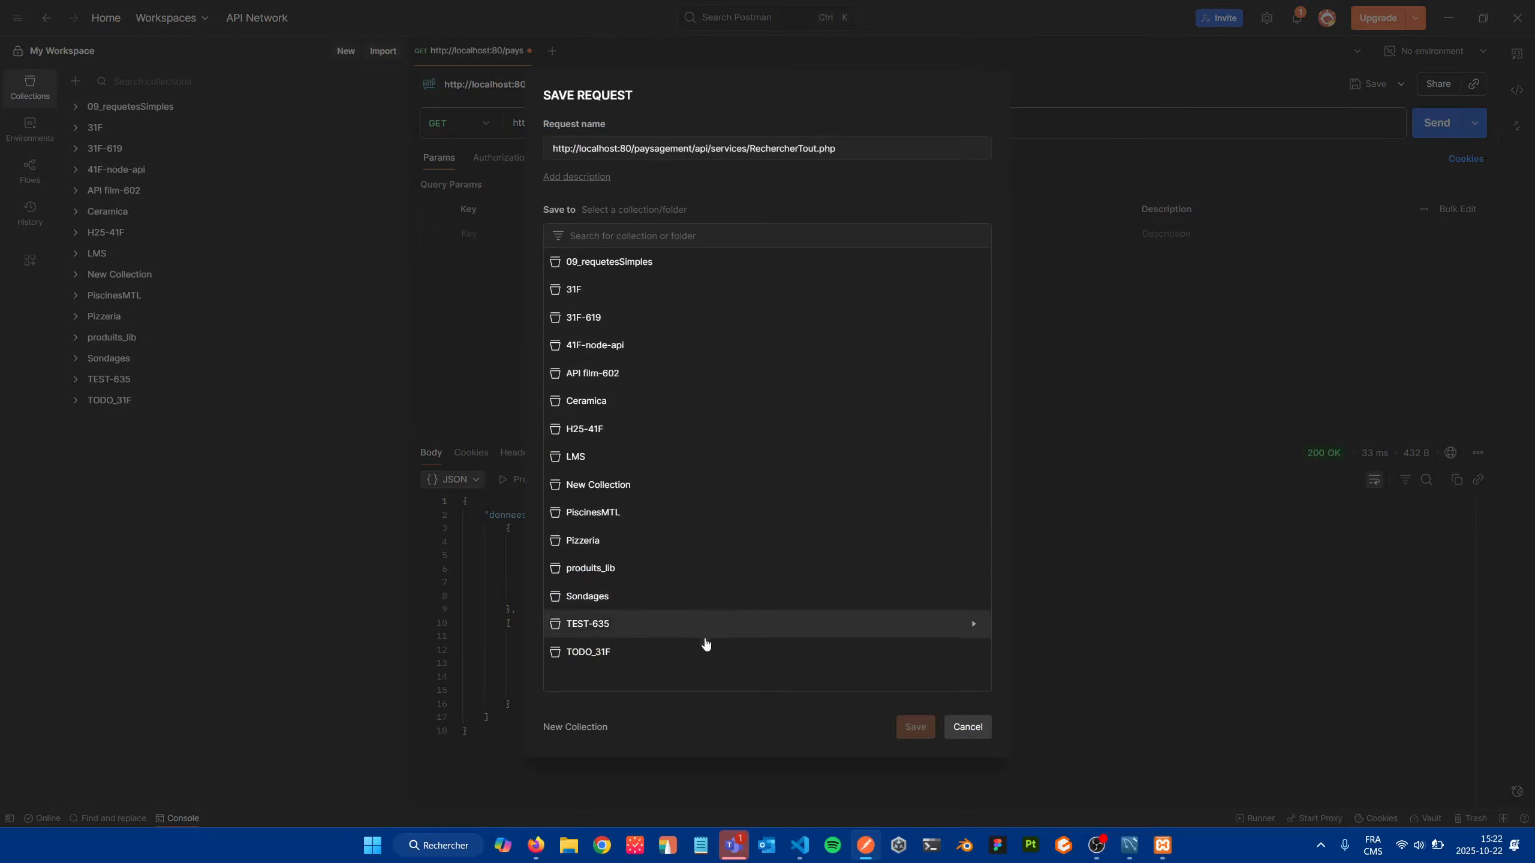
{"action": "left_click", "coordinate": [550, 726]}
{"action": "type", "text": "Pa"}
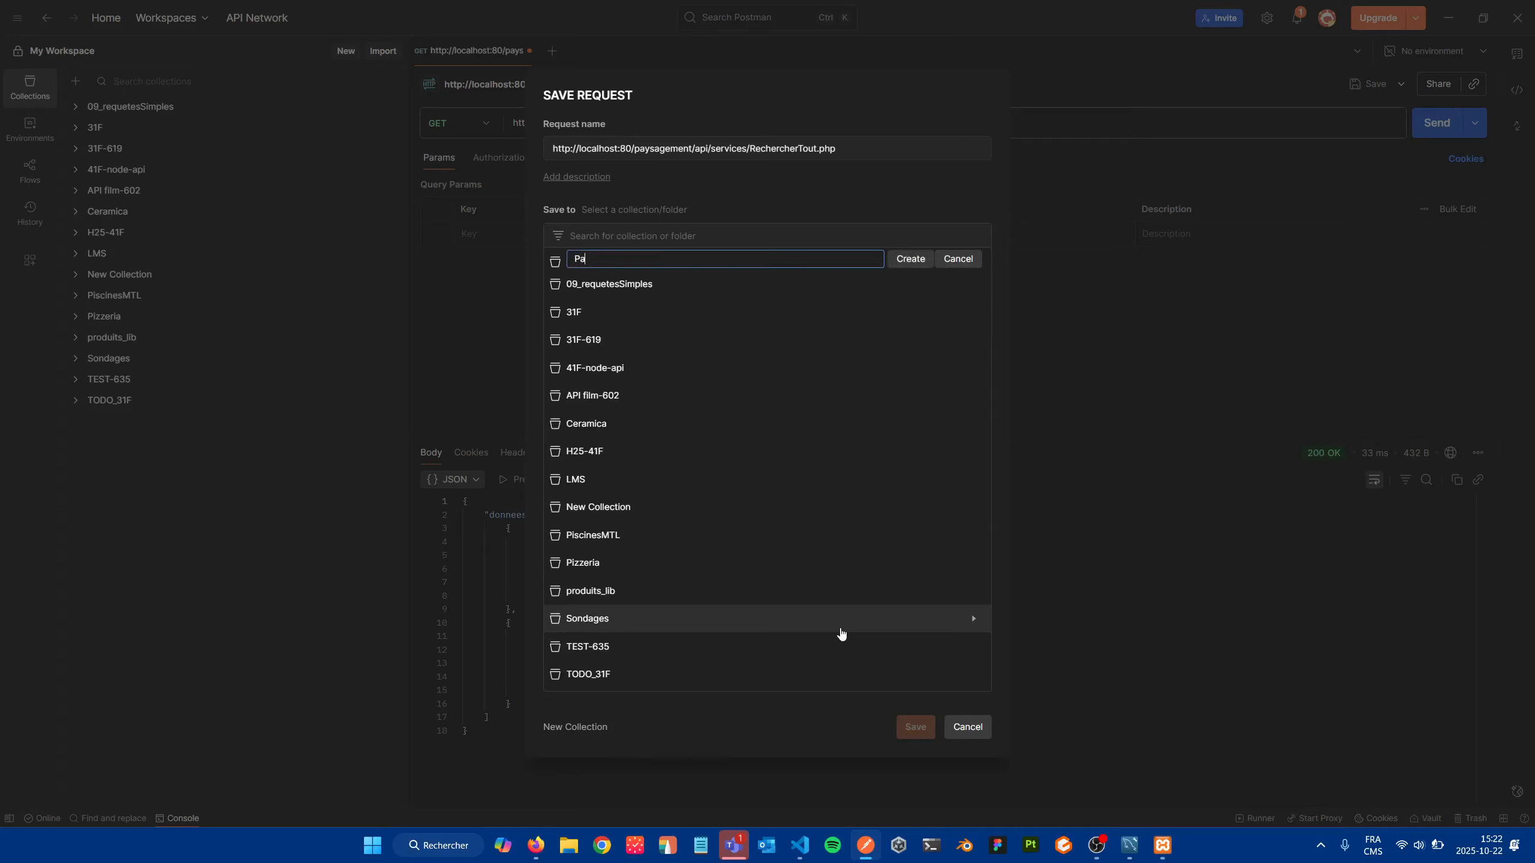
{"action": "type", "text": "ysagement"}
{"action": "left_click", "coordinate": [907, 597]}
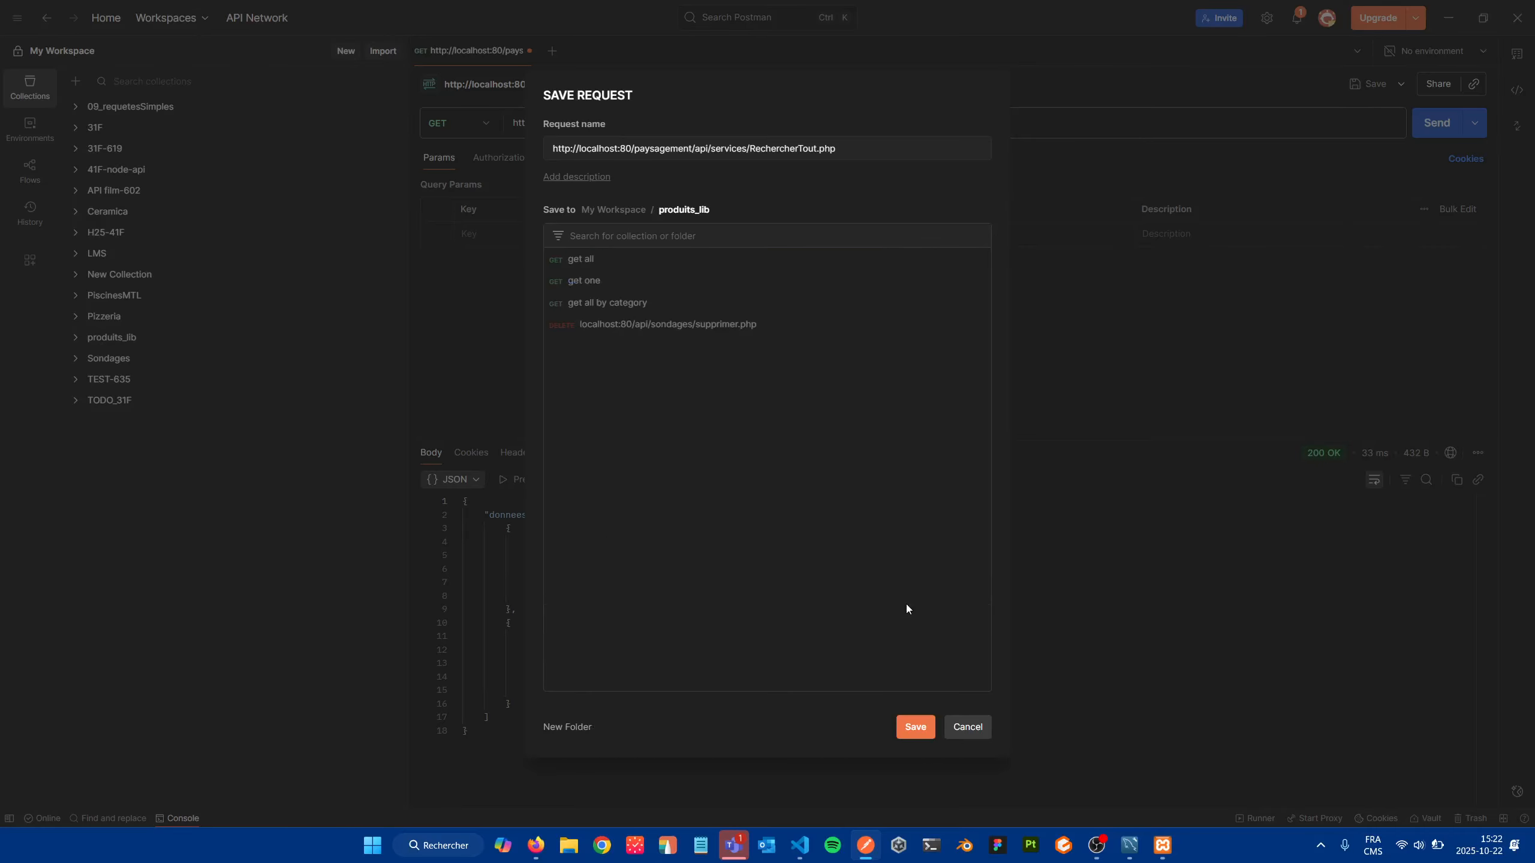
{"action": "left_click", "coordinate": [581, 727]}
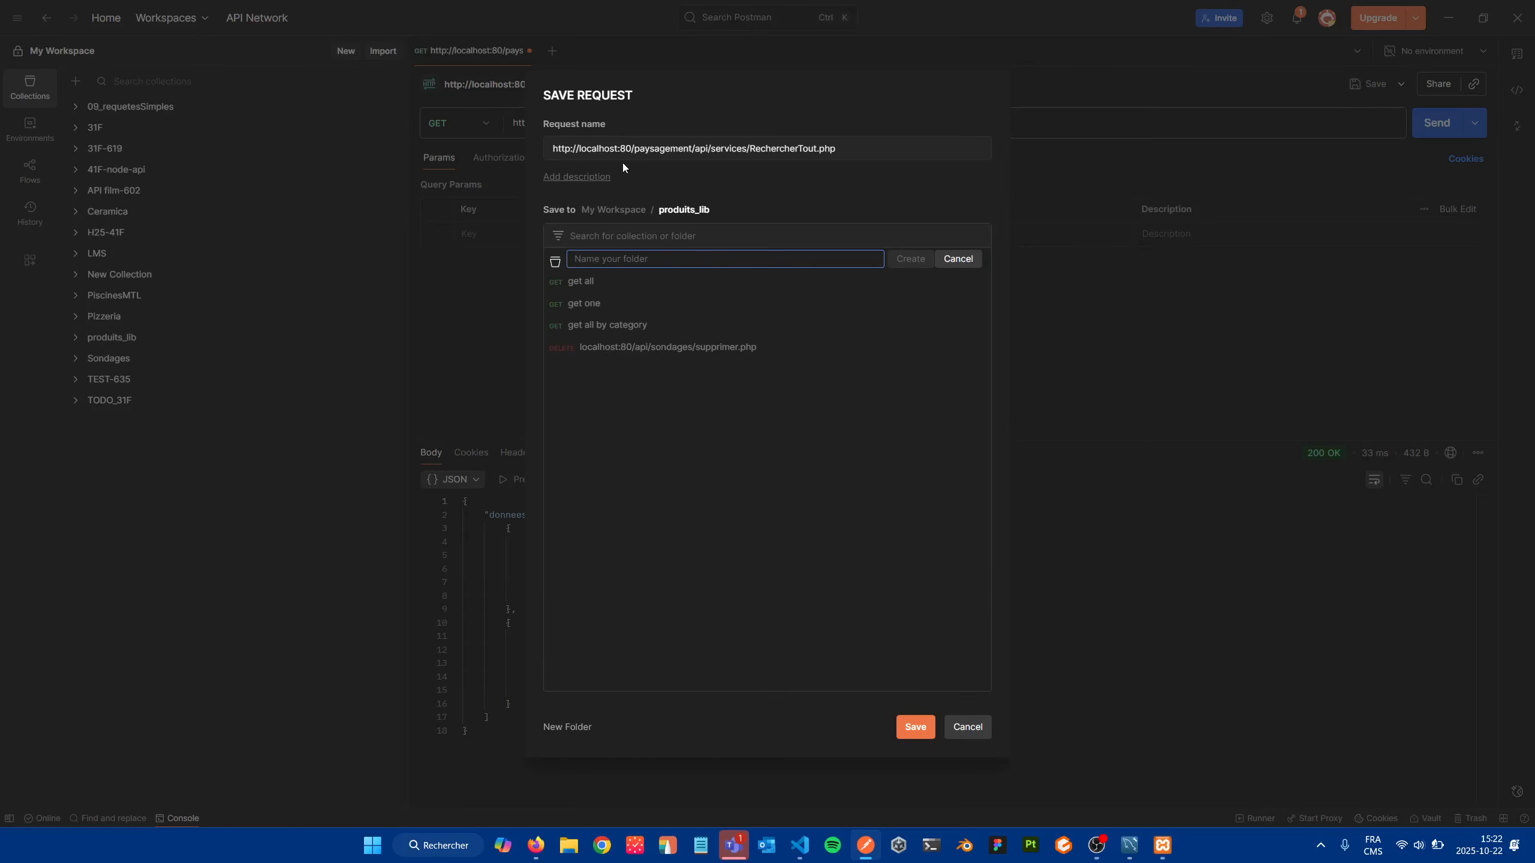
{"action": "left_click", "coordinate": [599, 210]}
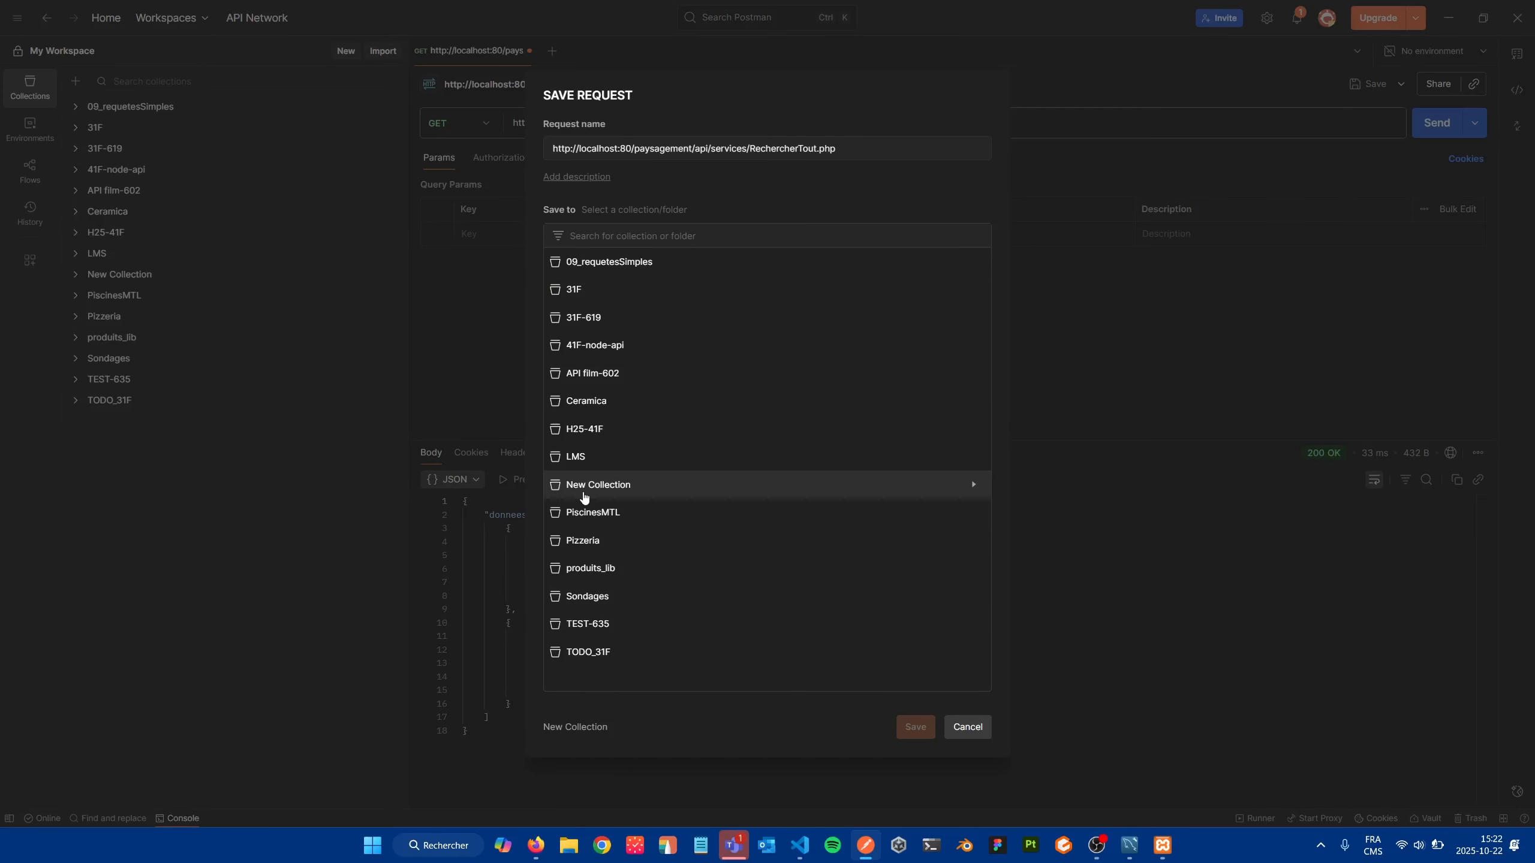
{"action": "left_click", "coordinate": [622, 484]}
{"action": "left_click", "coordinate": [574, 729]}
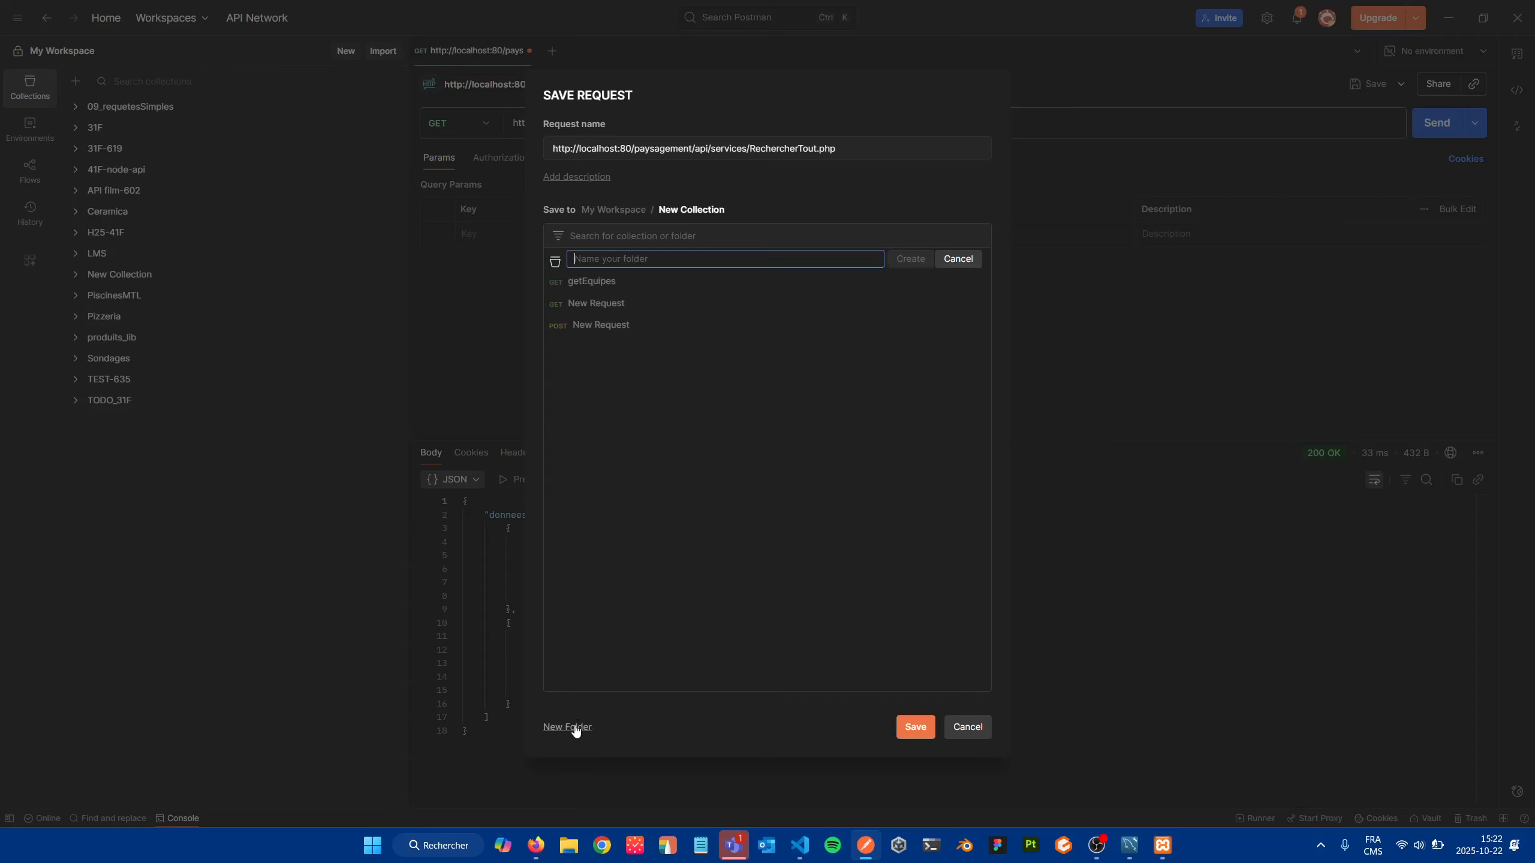
{"action": "left_click", "coordinate": [598, 209]}
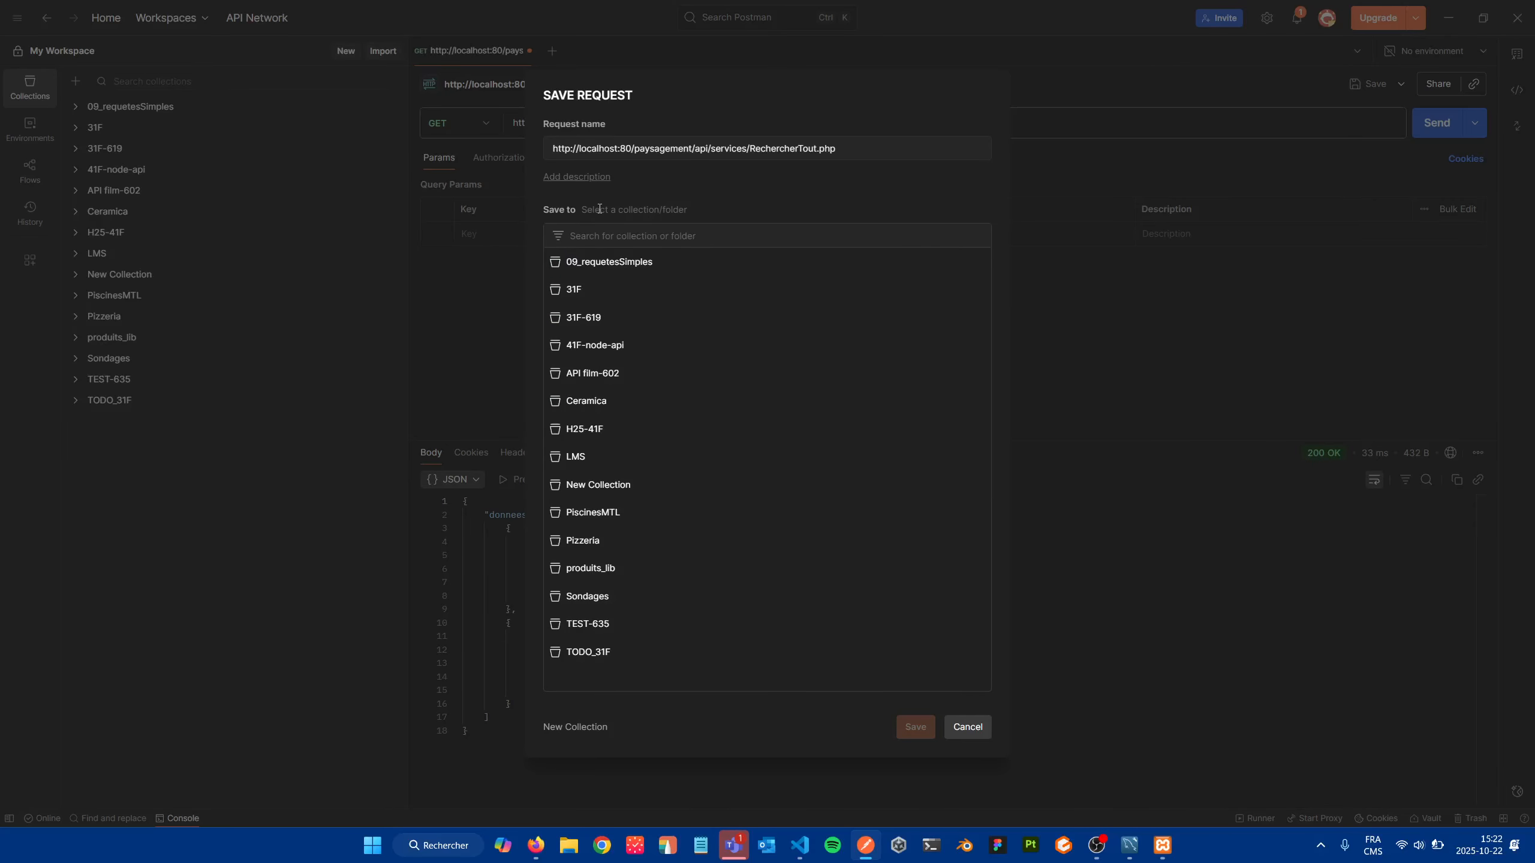
Create a new collection named paysagement and save the request in it.
{"action": "left_click", "coordinate": [574, 728]}
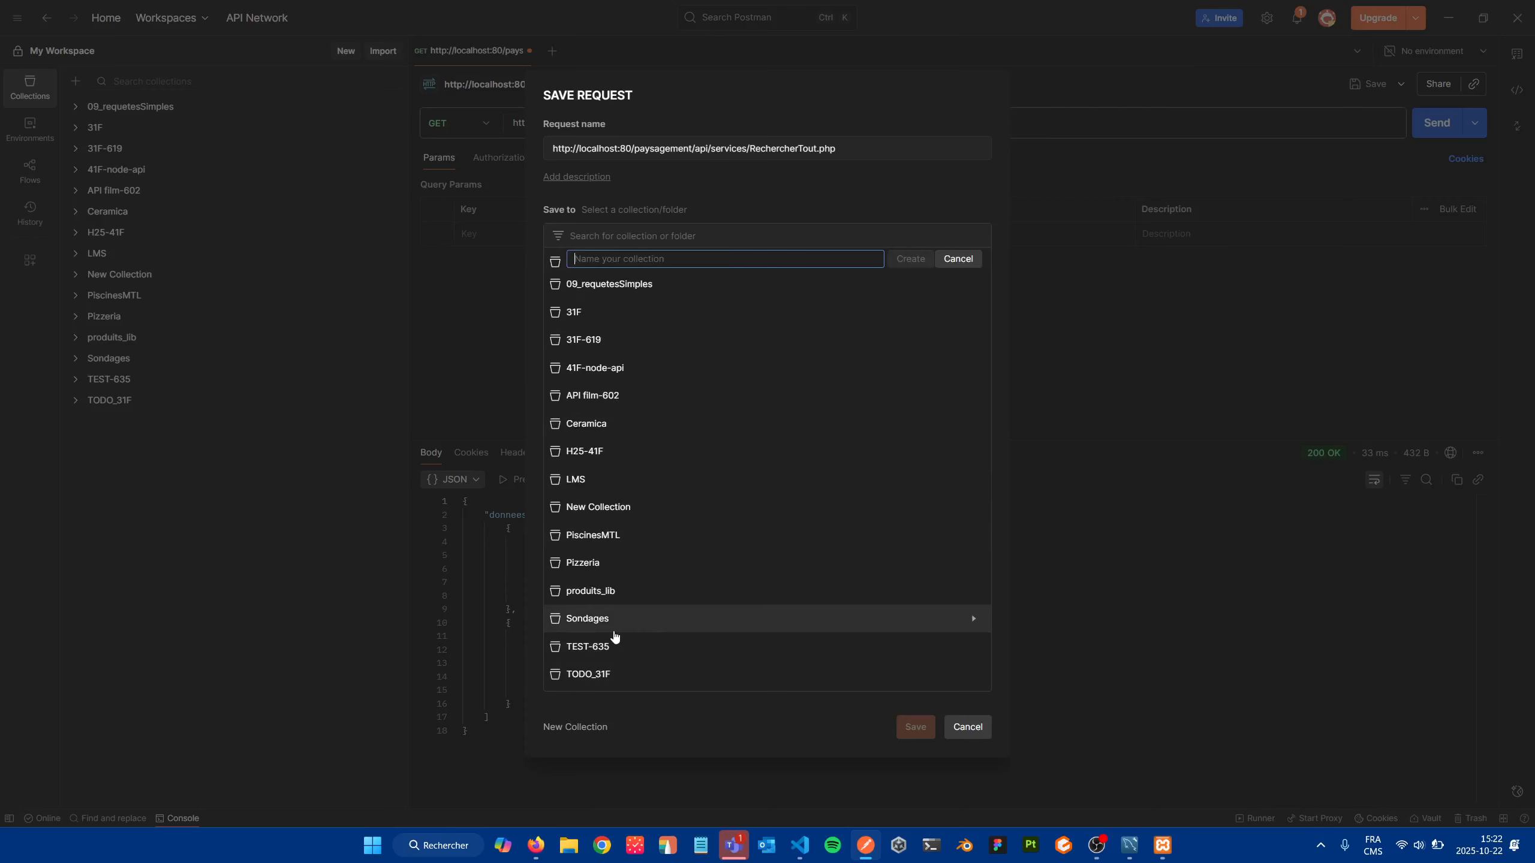
{"action": "type", "text": "paysagement"}
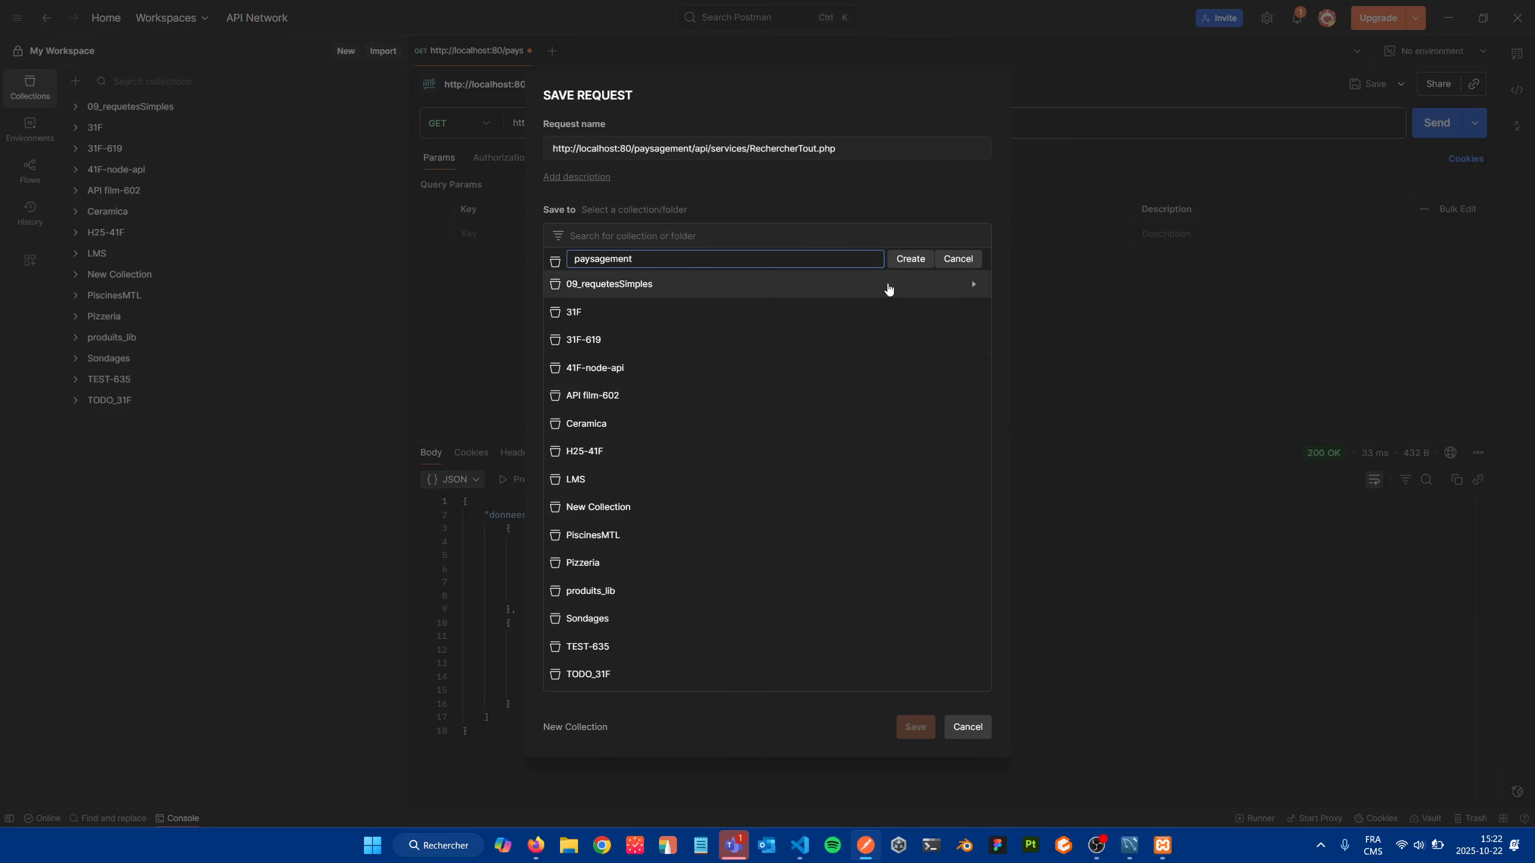
{"action": "left_click", "coordinate": [909, 260]}
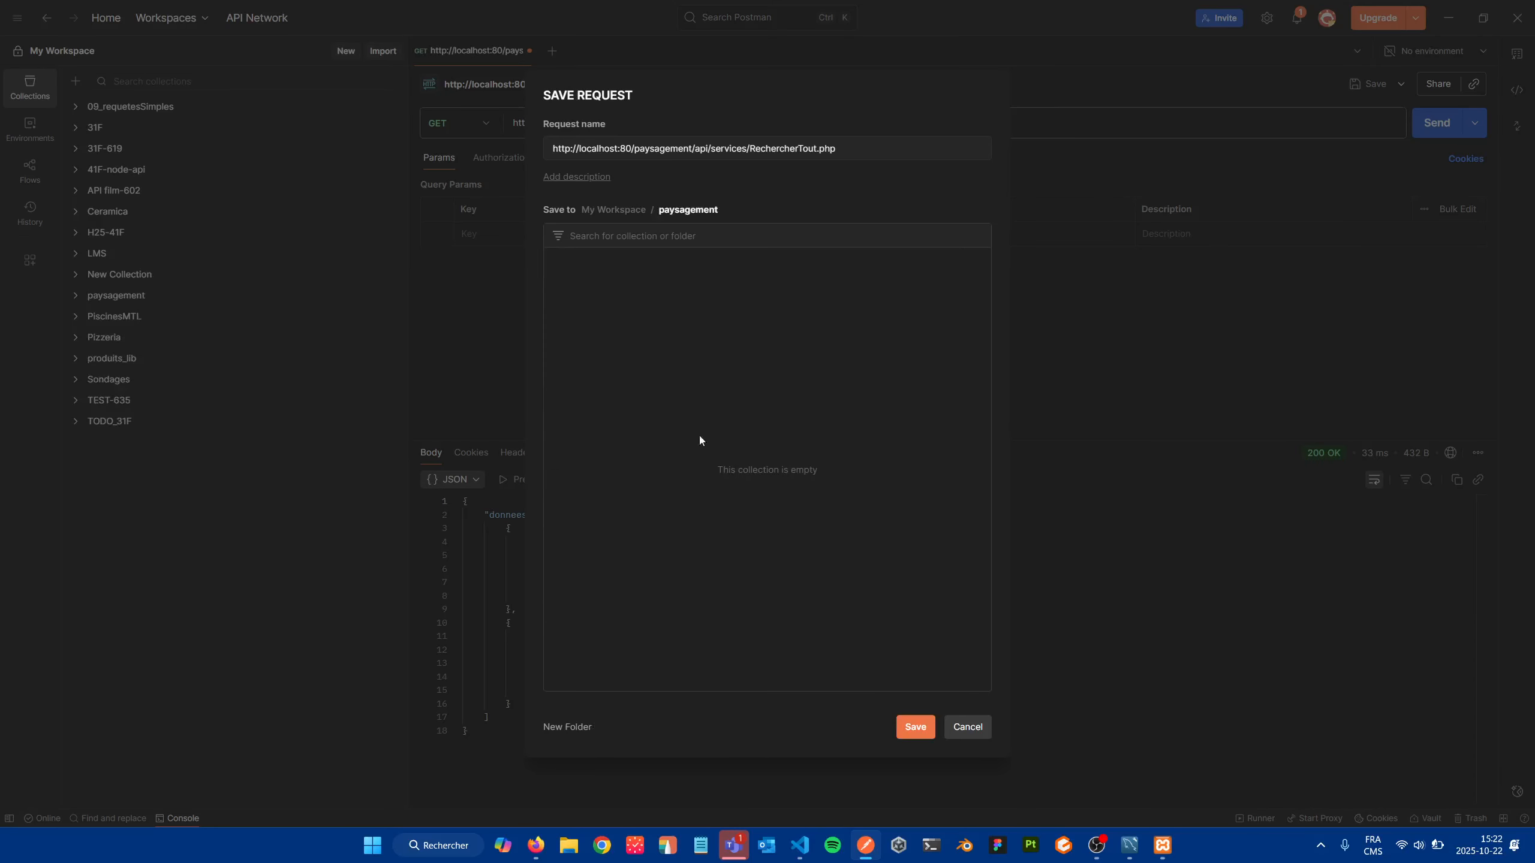
{"action": "left_click", "coordinate": [915, 727]}
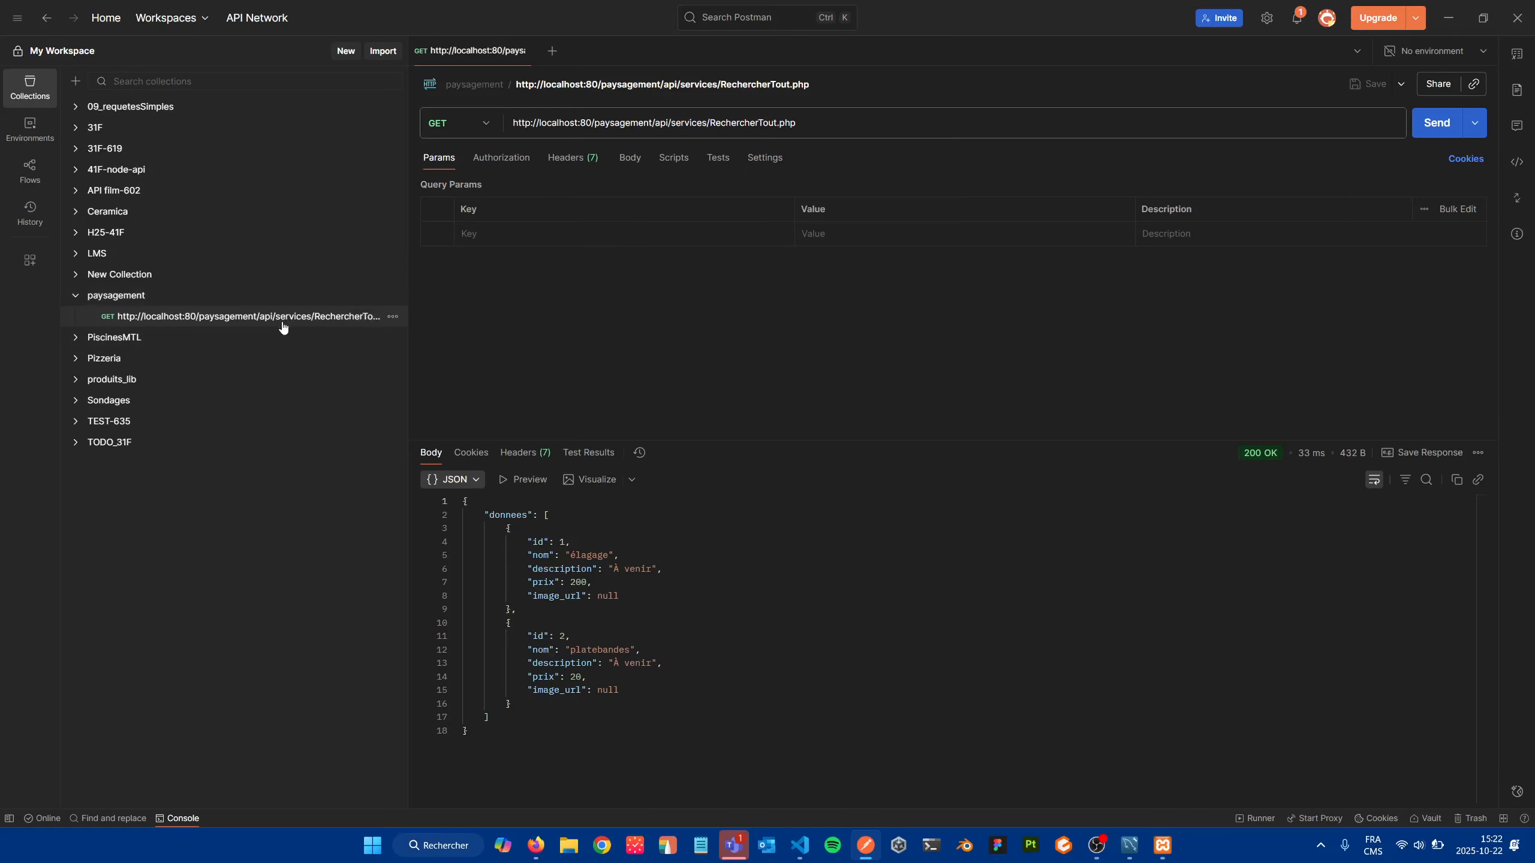
{"action": "left_click", "coordinate": [487, 122]}
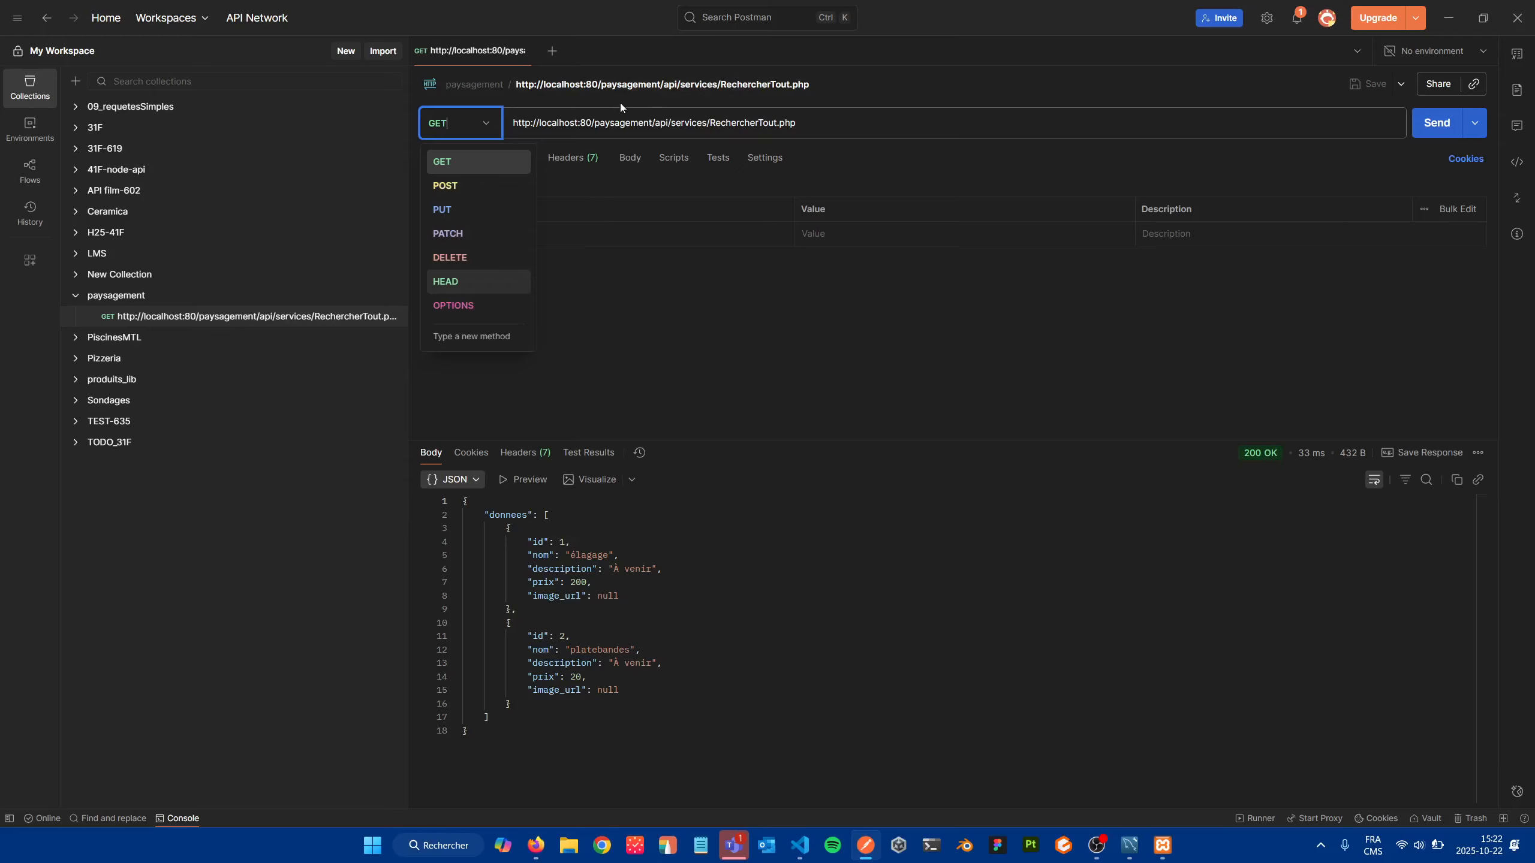
{"action": "left_click", "coordinate": [838, 365]}
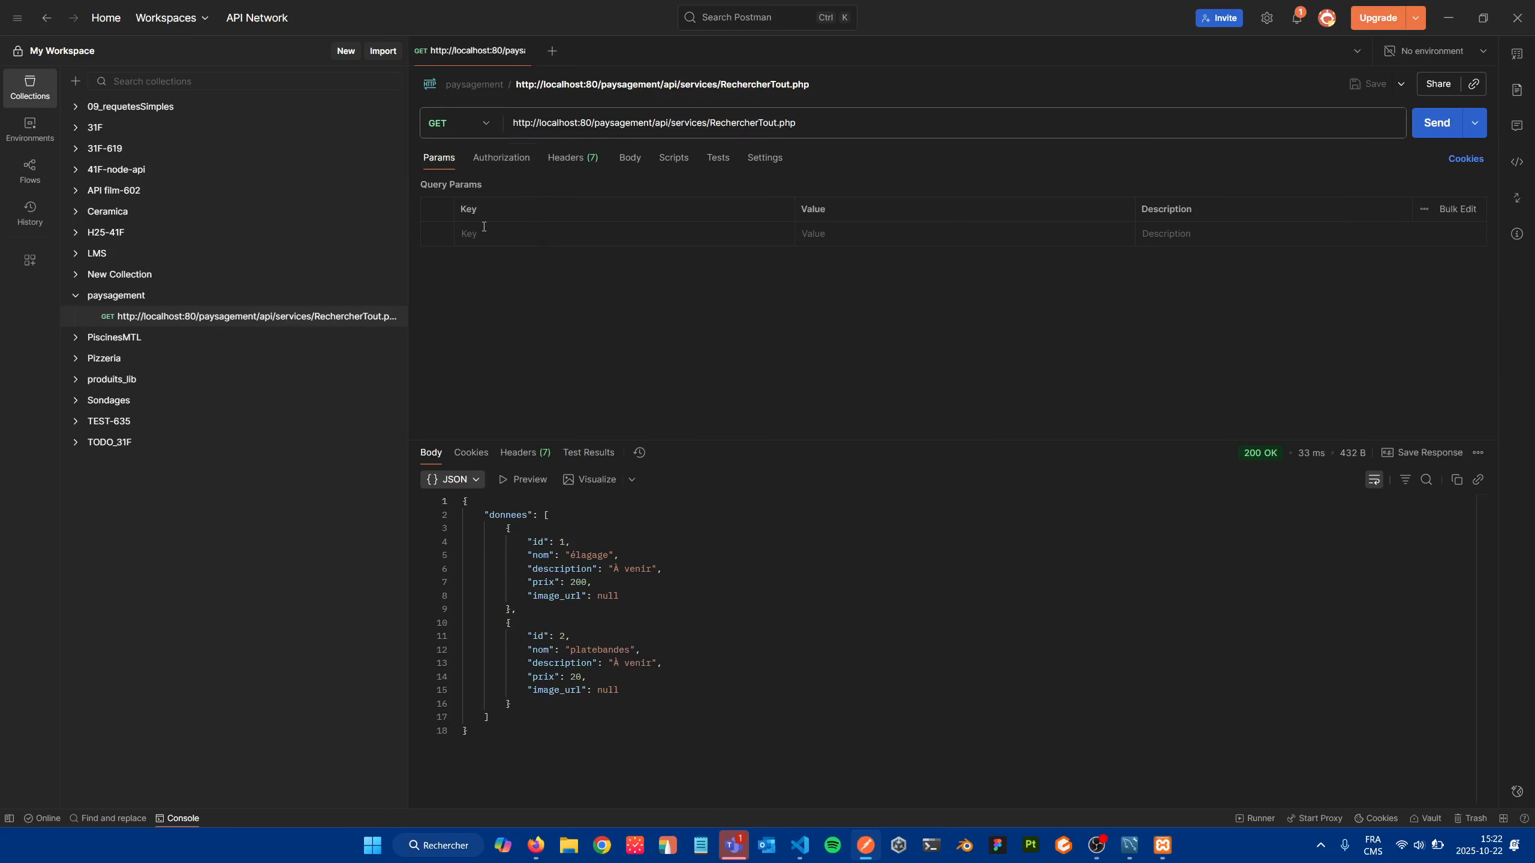
Add a query parameter with the key page and the value 2 to the request.
{"action": "left_click", "coordinate": [622, 229]}
{"action": "type", "text": "page"}
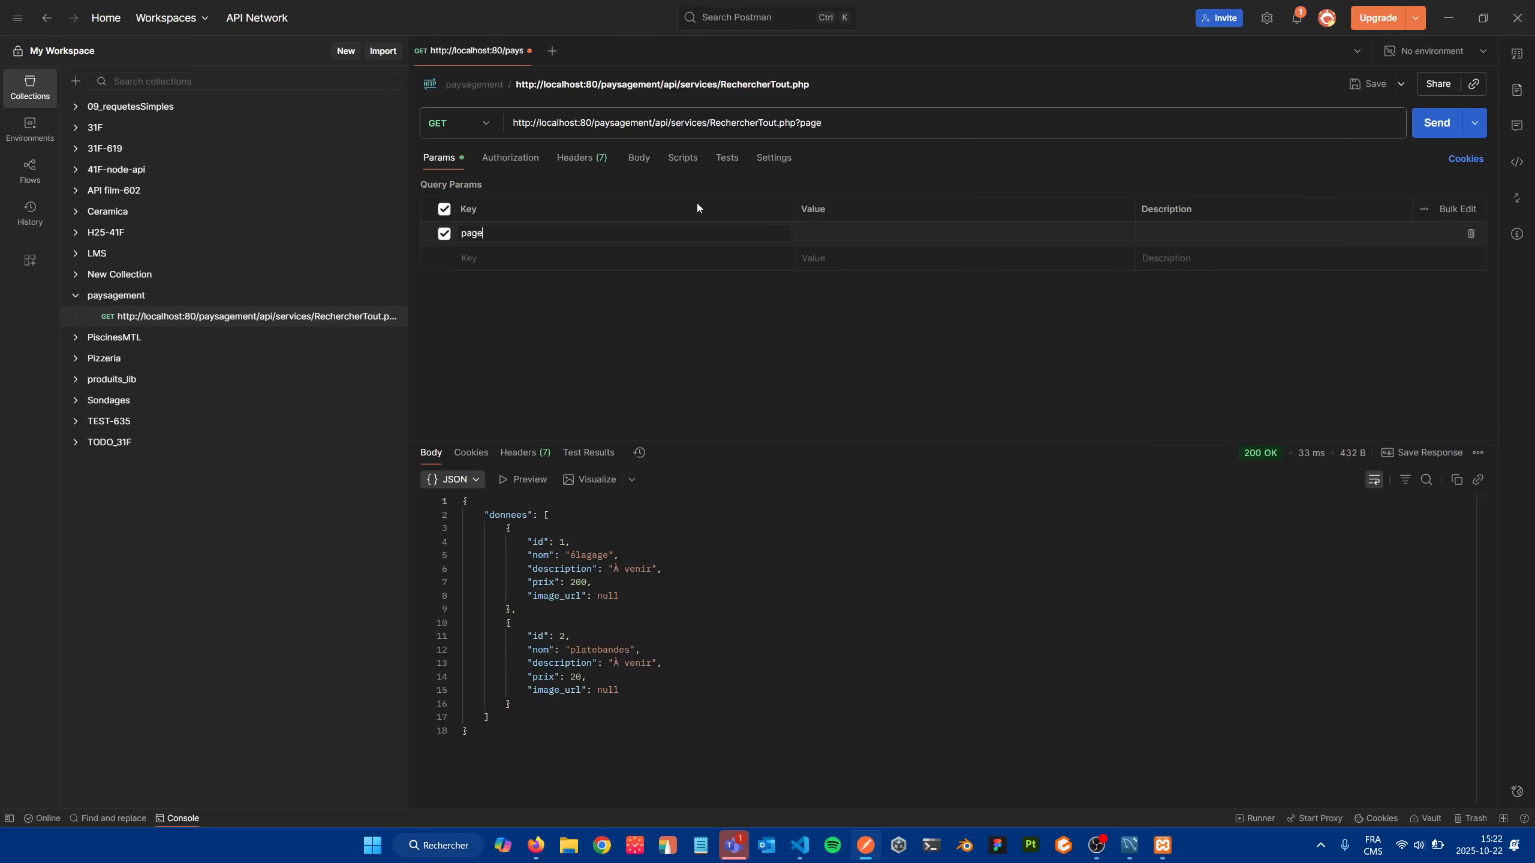
{"action": "left_click", "coordinate": [852, 244]}
{"action": "type", "text": "2"}
Add a second query parameter with the key limite and the value 10 to the request.
{"action": "key", "text": "Tab"}
{"action": "key", "text": "Tab"}
{"action": "type", "text": "limi"}
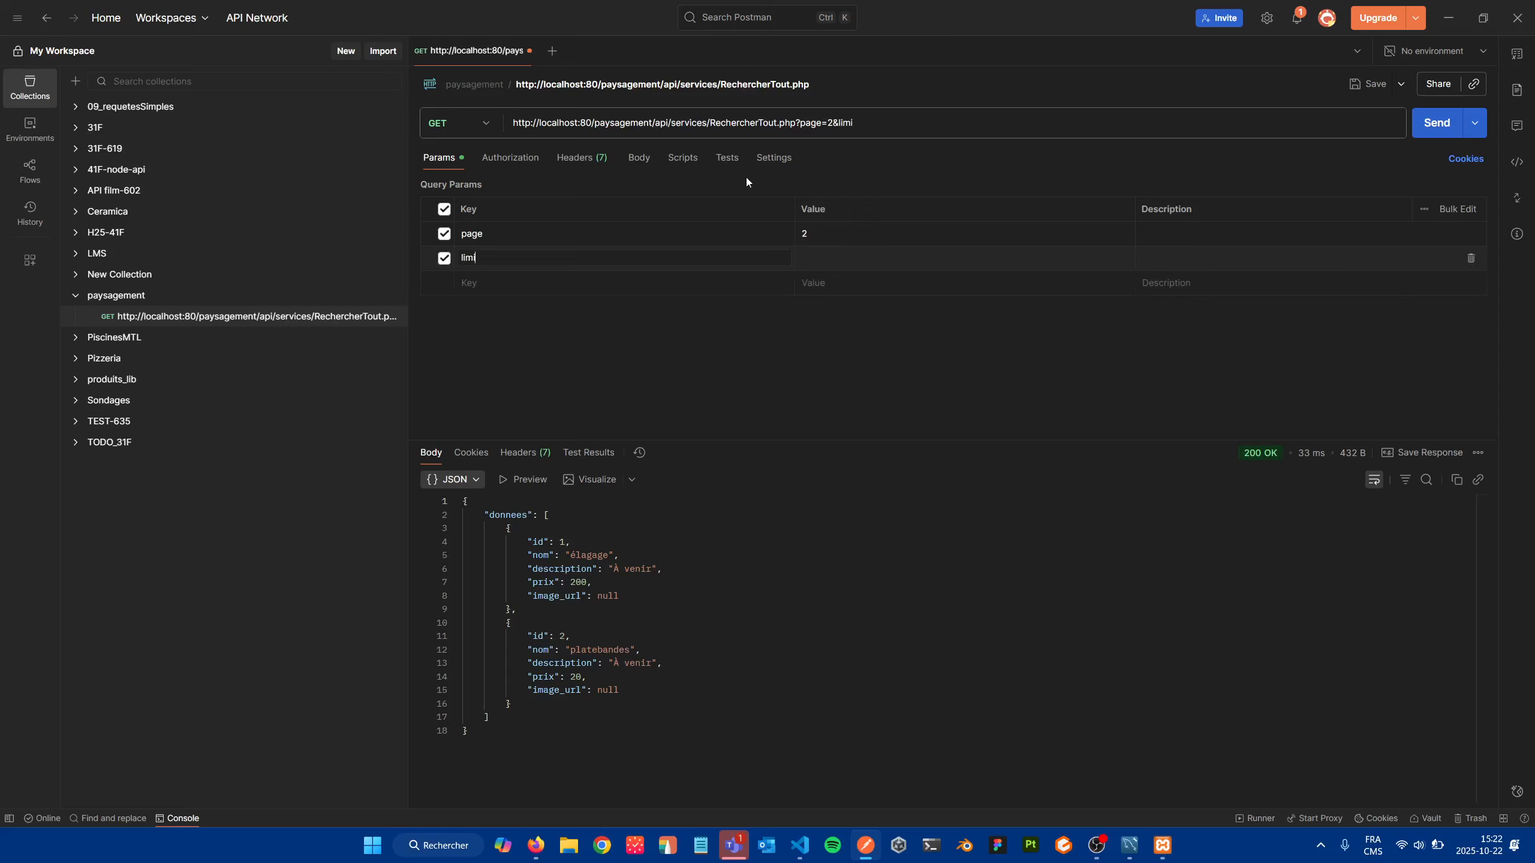
{"action": "type", "text": "te"}
{"action": "left_click", "coordinate": [831, 257]}
{"action": "type", "text": "10"}
{"action": "left_click_drag", "start_coordinate": [907, 116], "coordinate": [791, 129]}
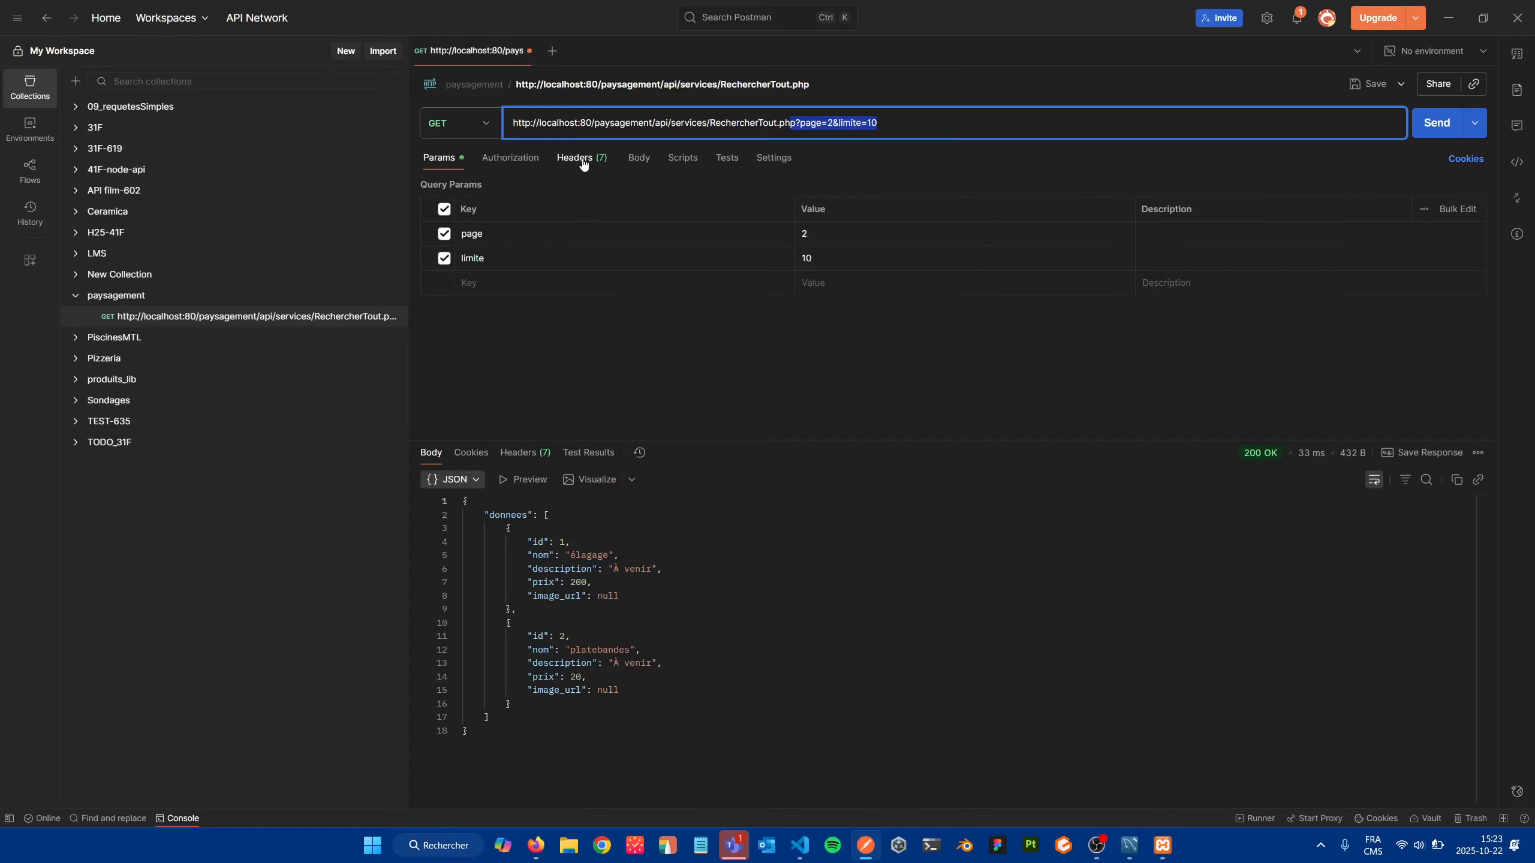
Switch the request body to raw JSON and start an empty object with curly braces.
{"action": "left_click", "coordinate": [639, 158]}
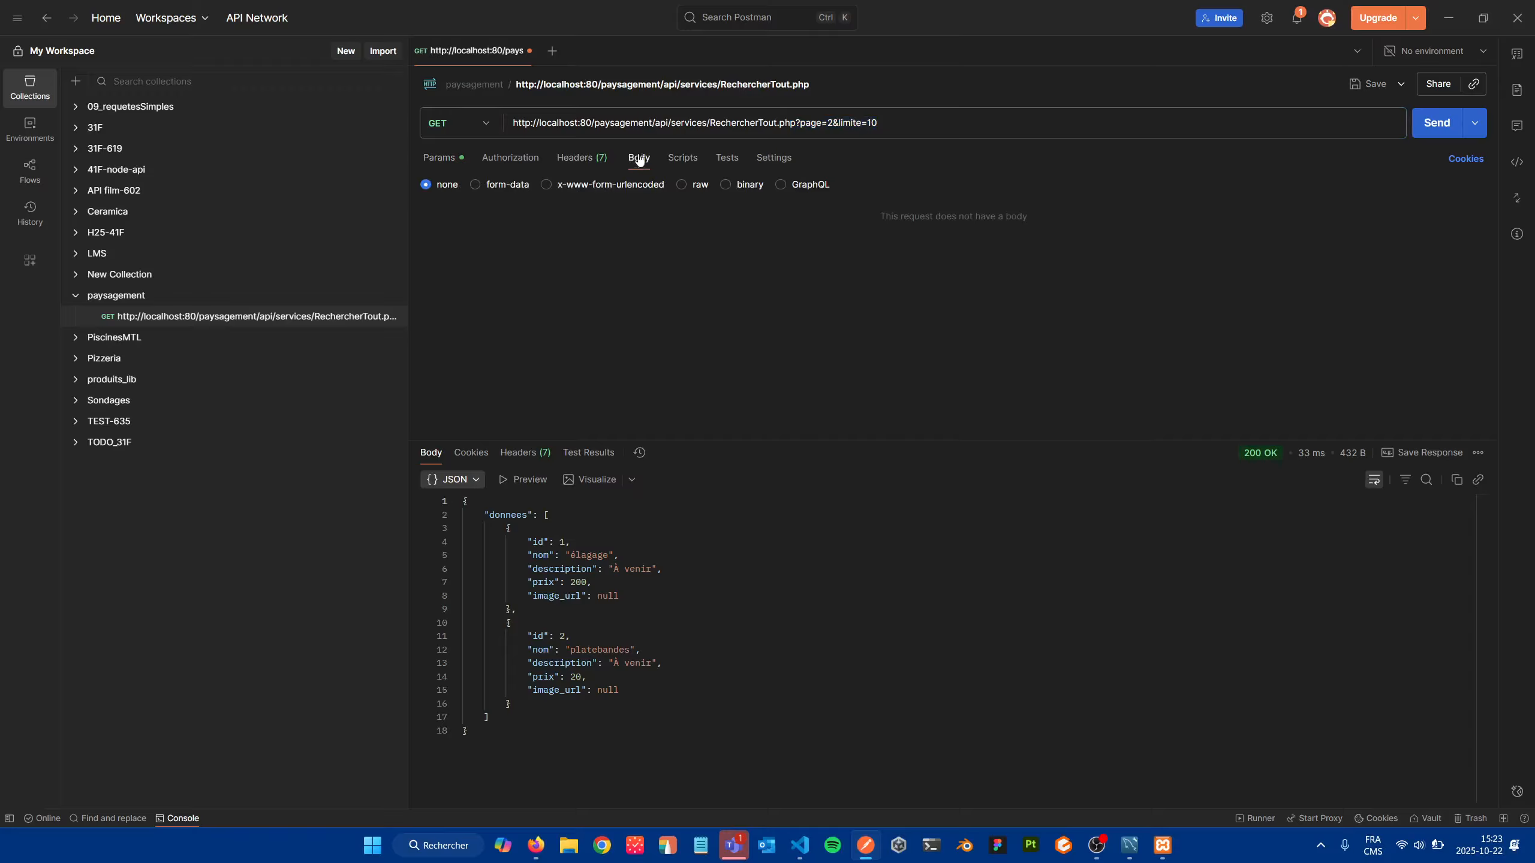
{"action": "left_click", "coordinate": [687, 187]}
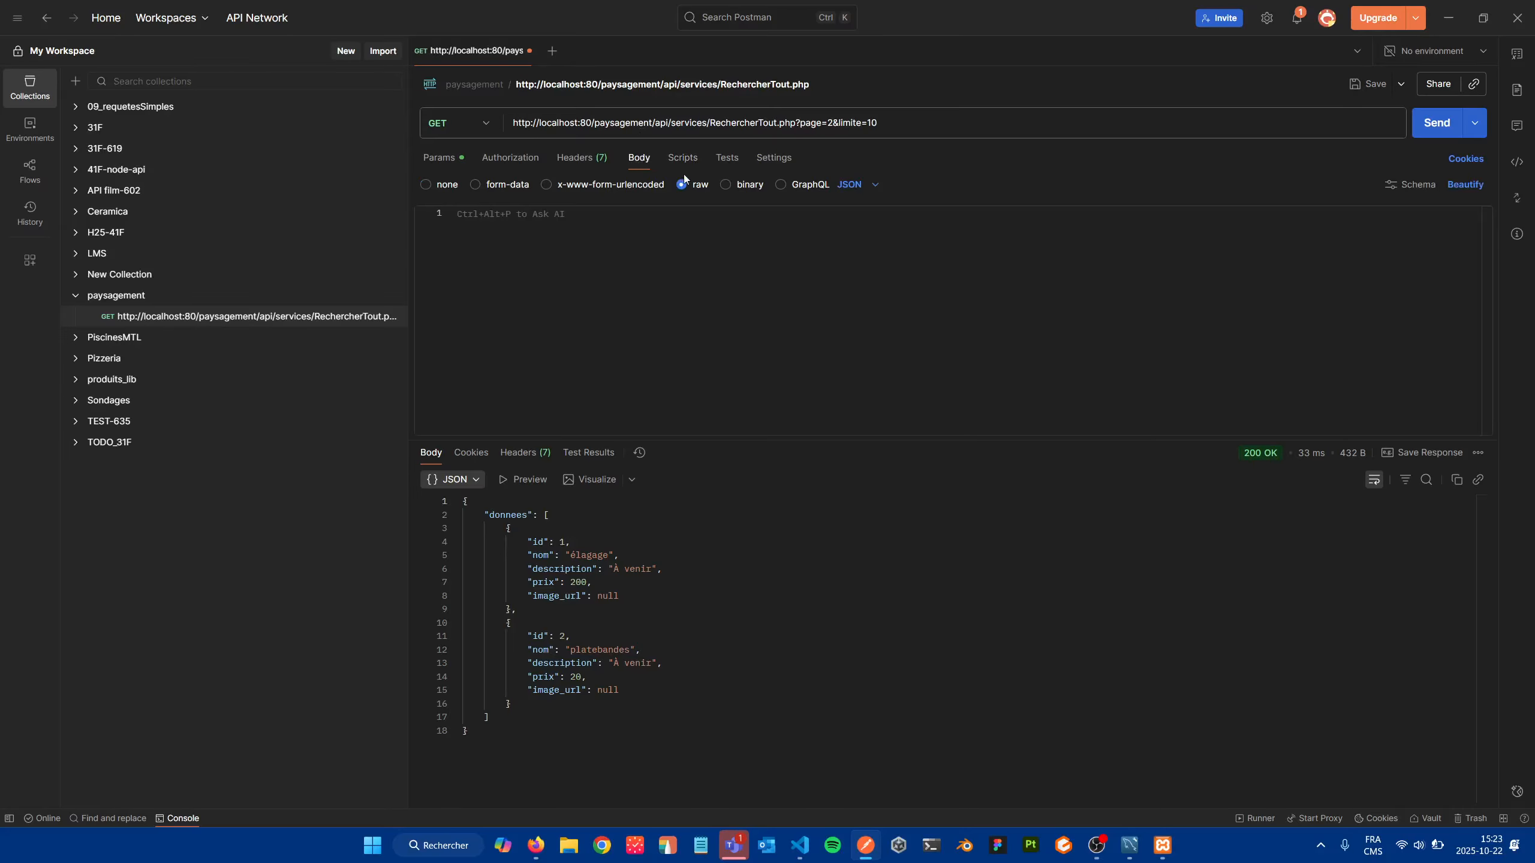
{"action": "left_click", "coordinate": [614, 208]}
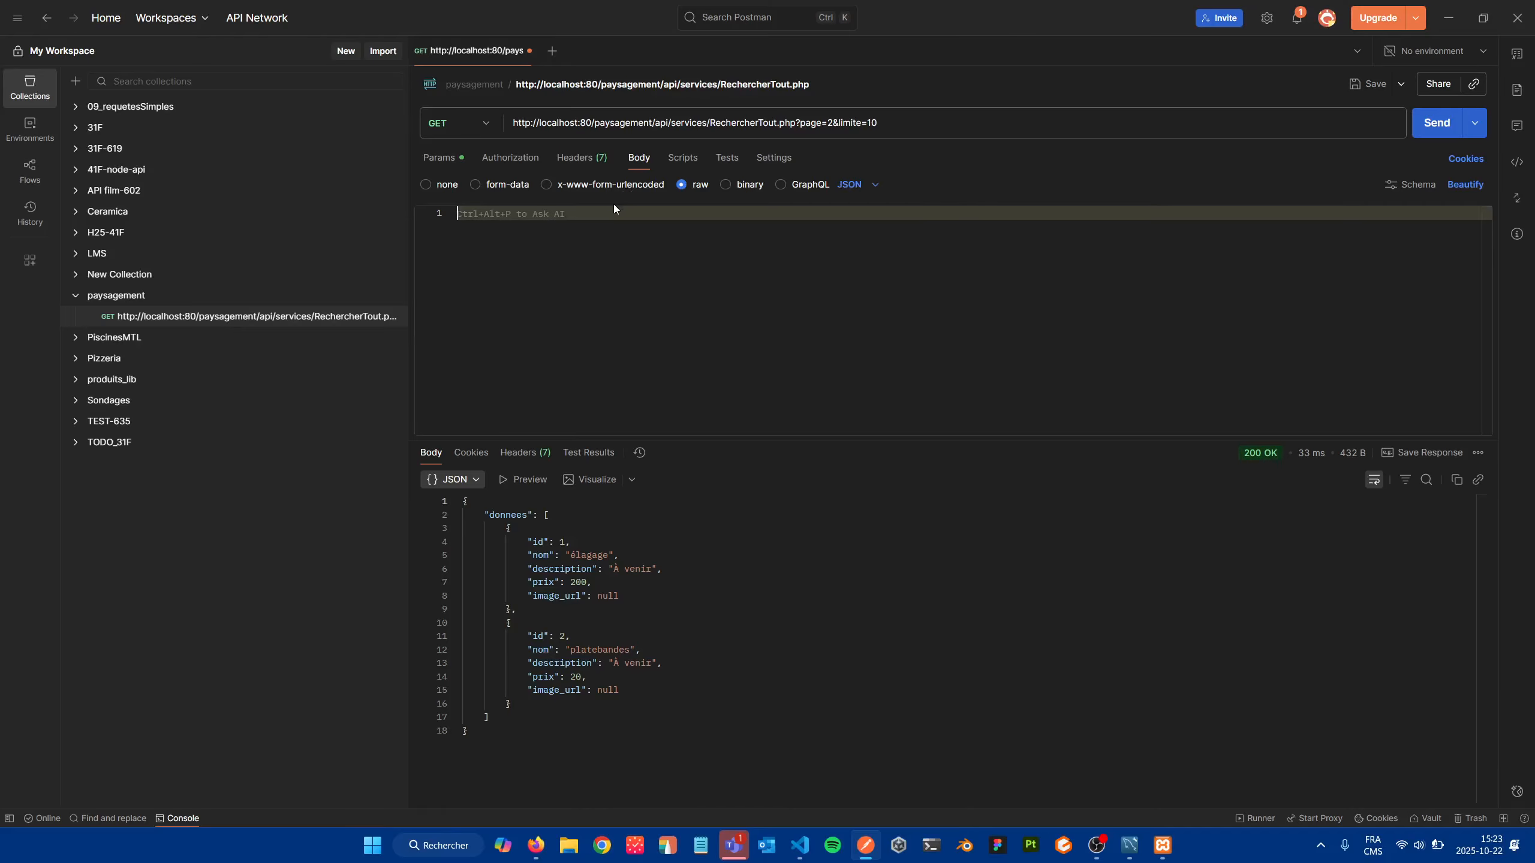
{"action": "type", "text": "{"}
{"action": "key", "text": "Return"}
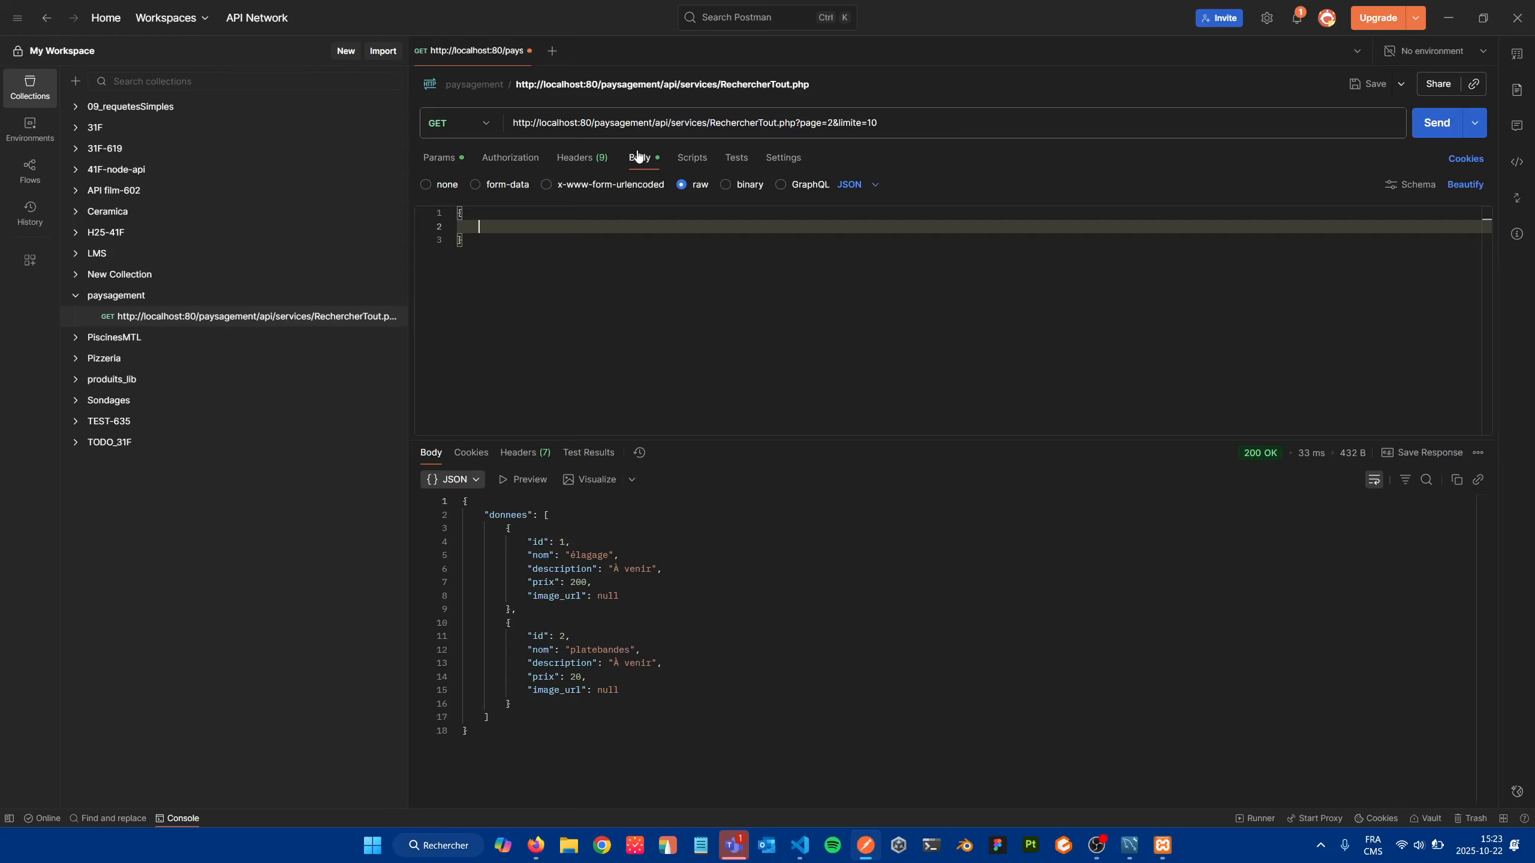
Clear the raw JSON text and set the request body type back to none.
{"action": "key", "text": "ctrl+a"}
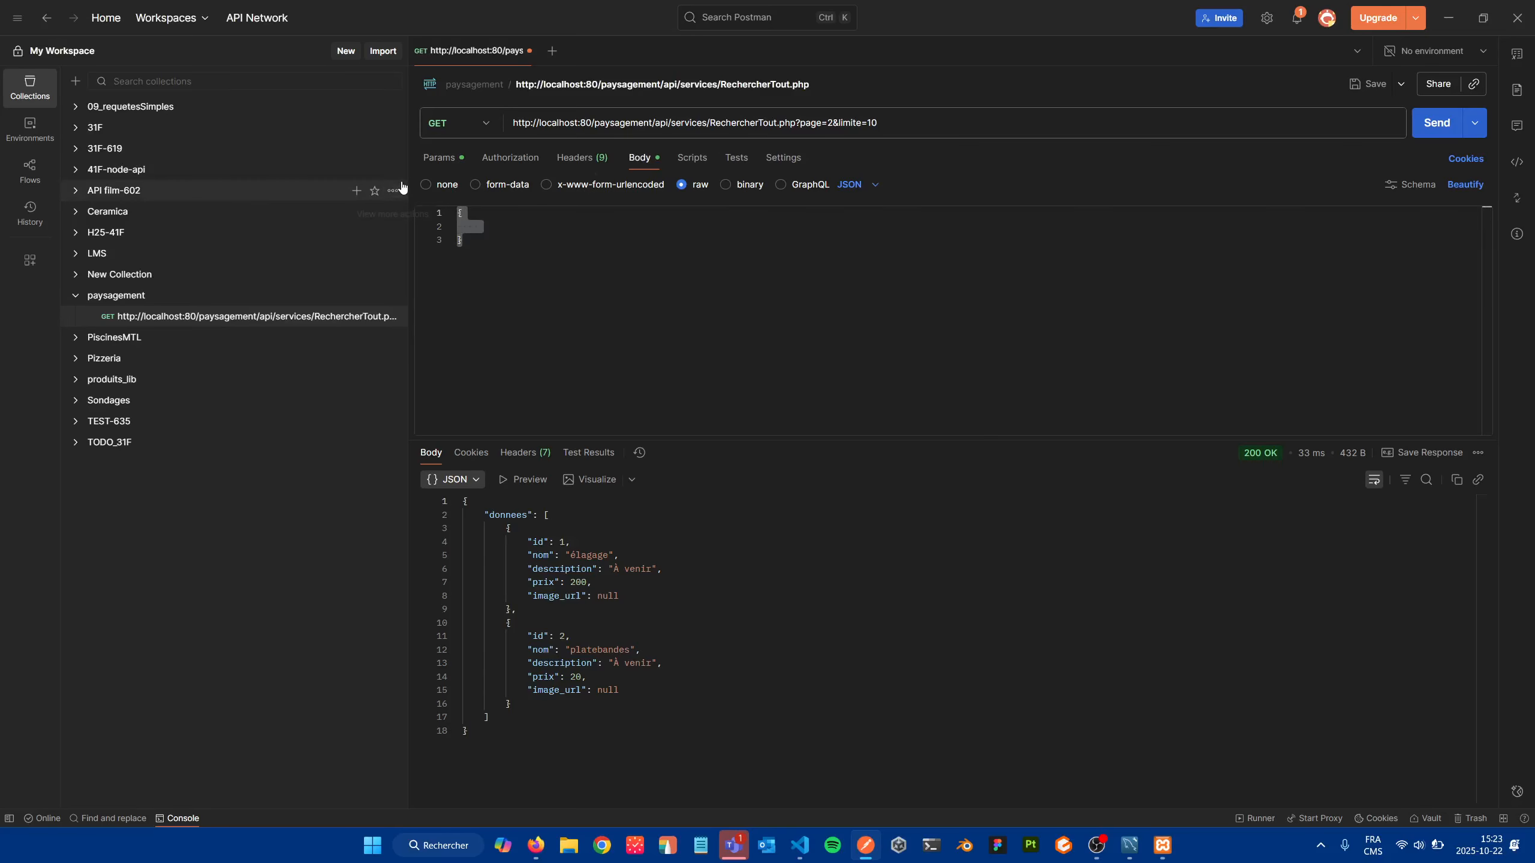
{"action": "key", "text": "BackSpace"}
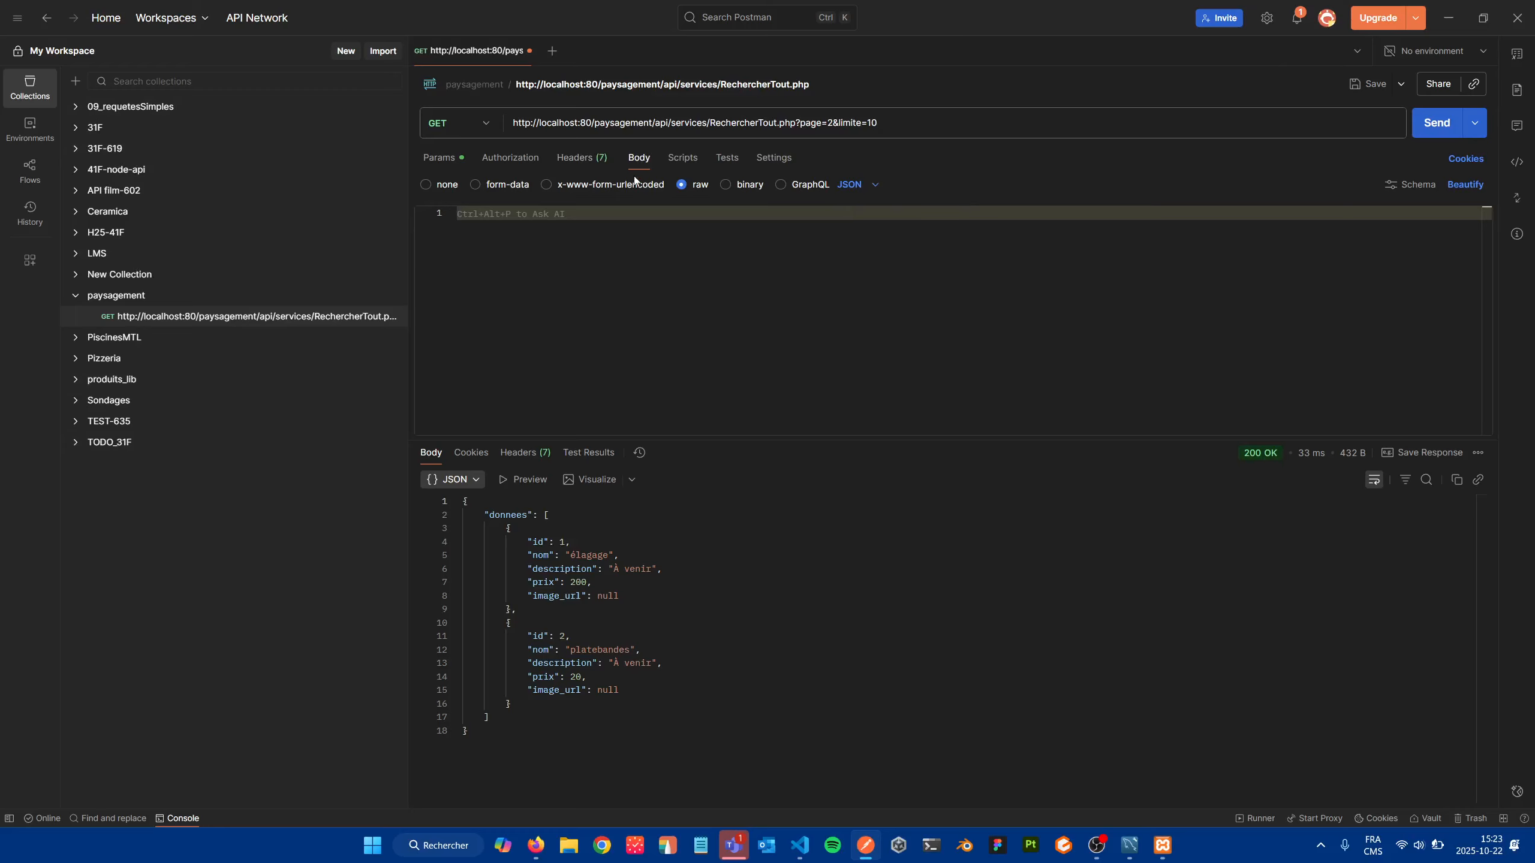
{"action": "left_click", "coordinate": [445, 190]}
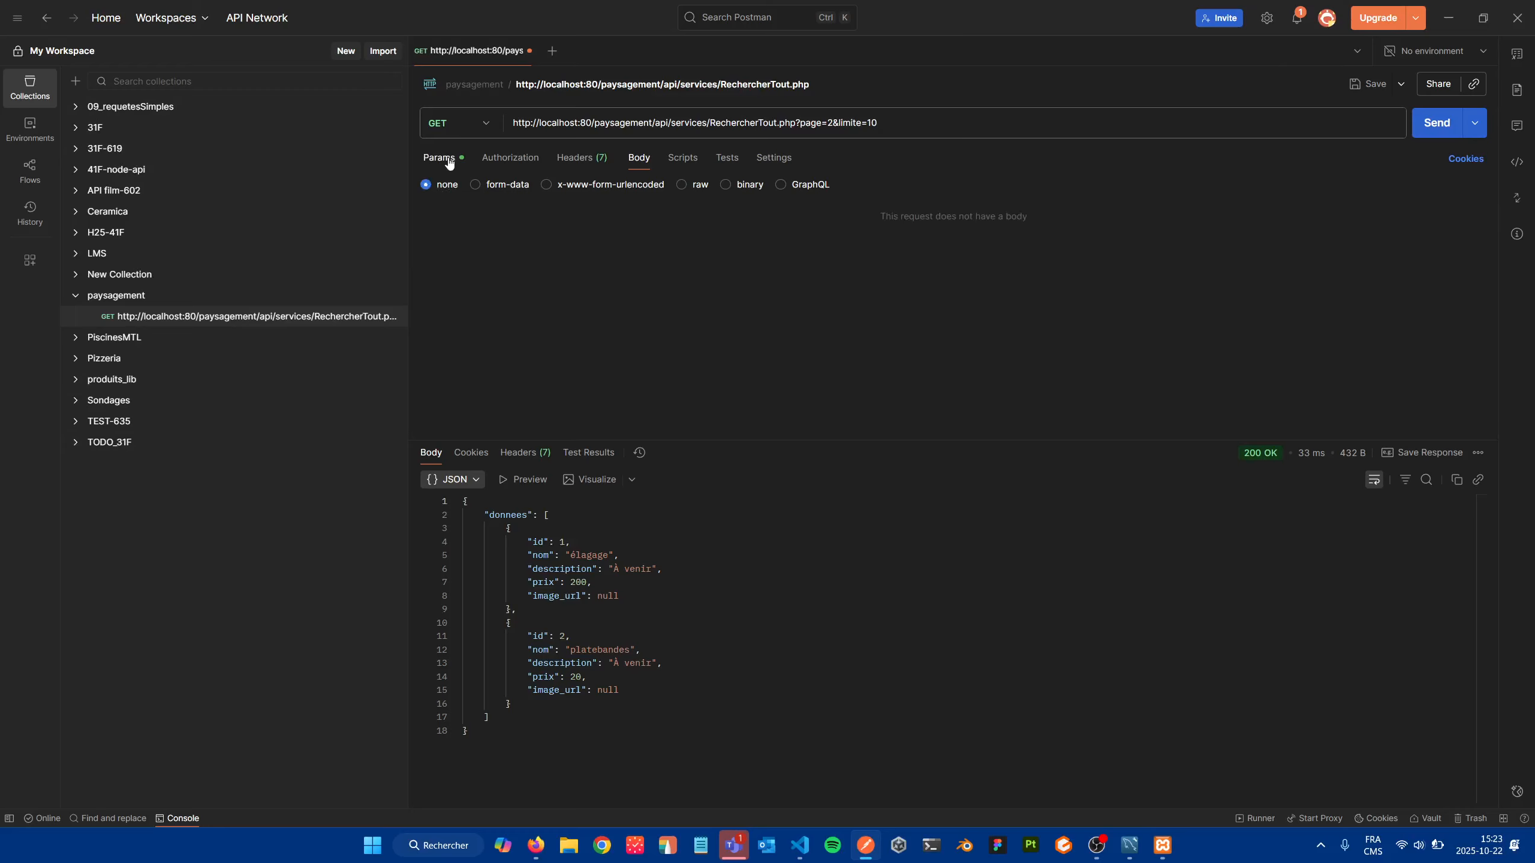
Disable the page and limite query parameters without deleting them, and save the request.
{"action": "left_click", "coordinate": [440, 158]}
{"action": "left_click", "coordinate": [444, 233]}
{"action": "left_click", "coordinate": [444, 258]}
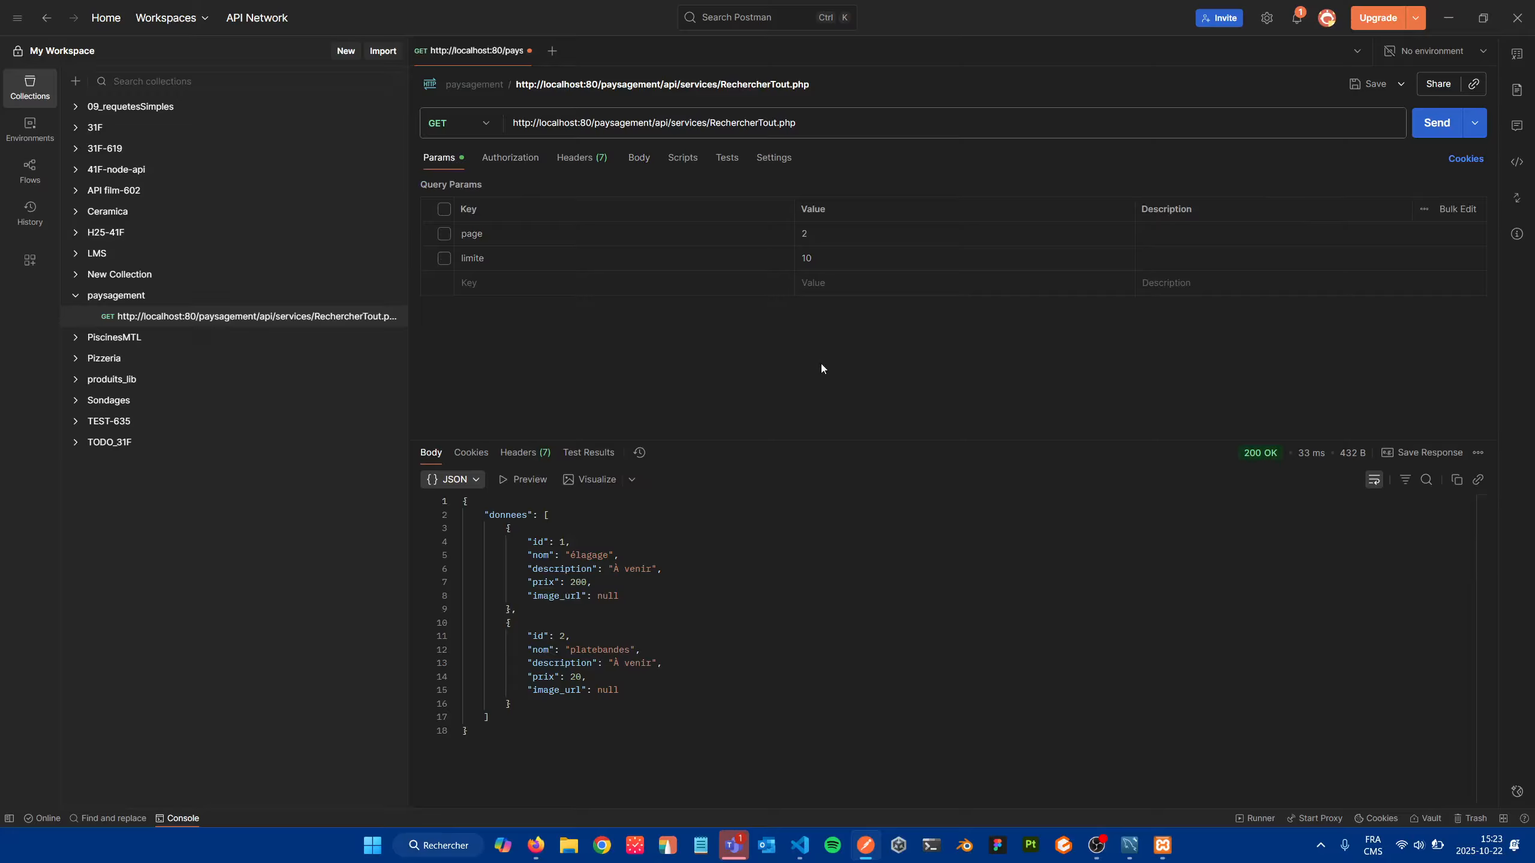
{"action": "key", "text": "ctrl+s"}
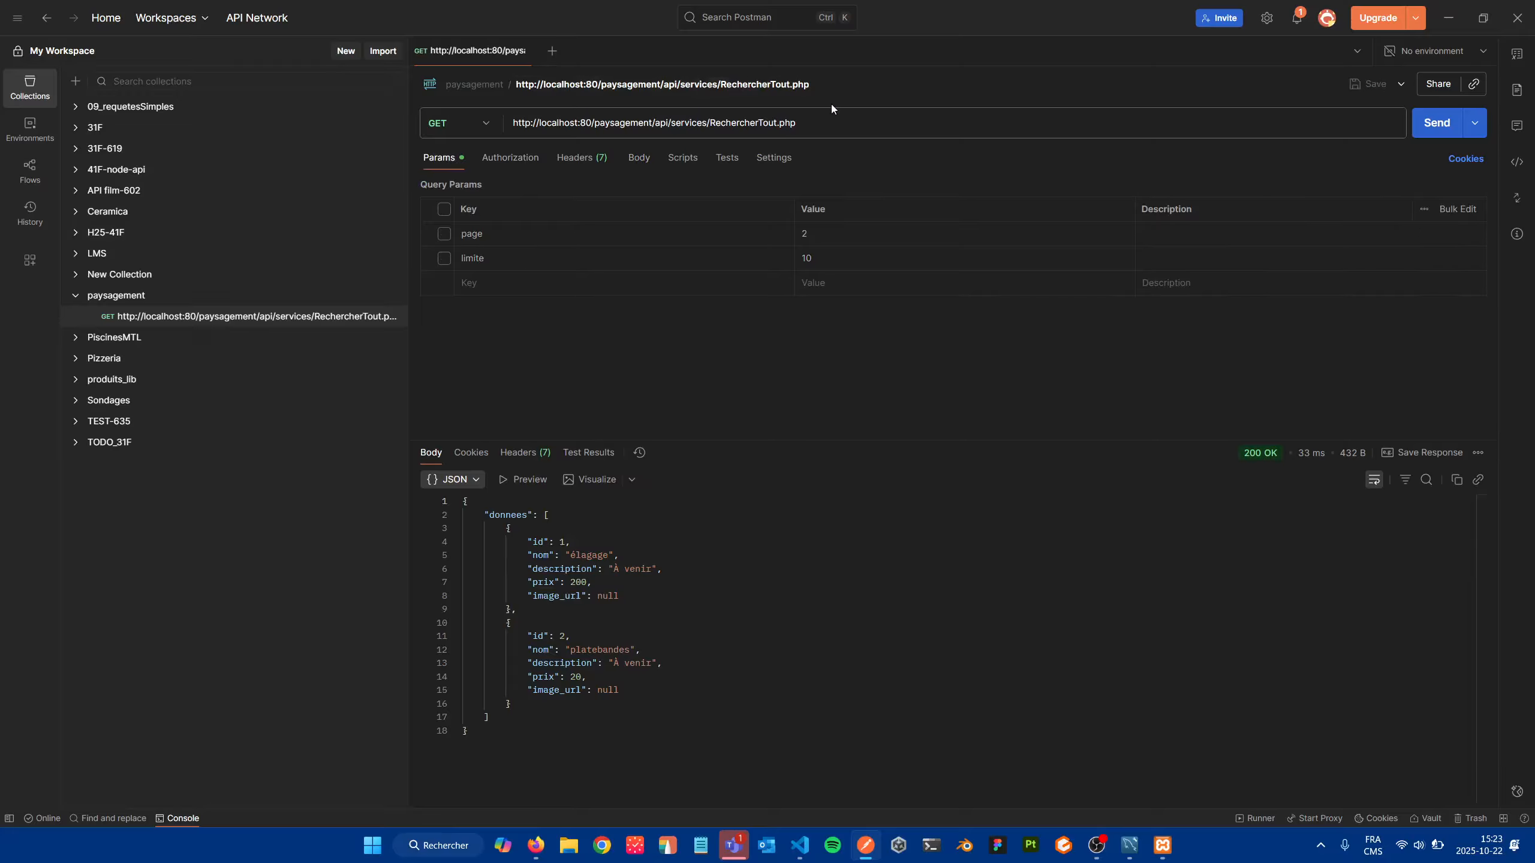